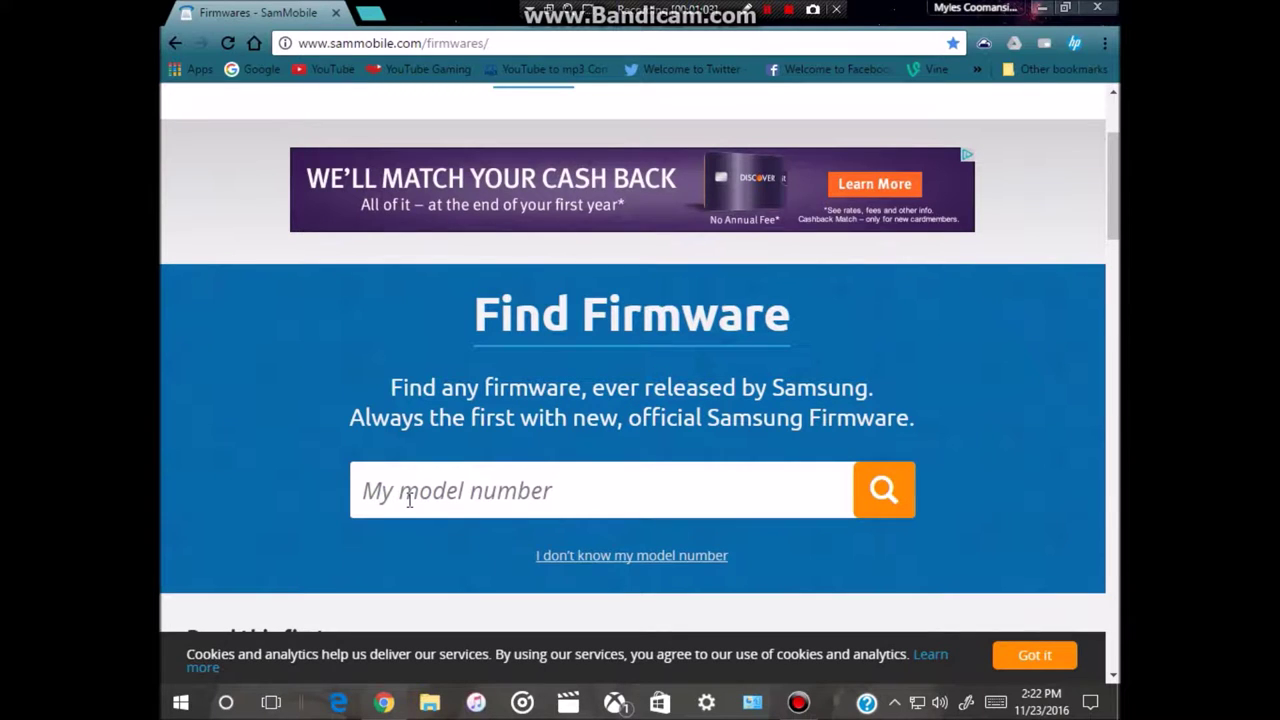
Step: Search the SamMobile firmware database for the model number SM-G360T
click(409, 499)
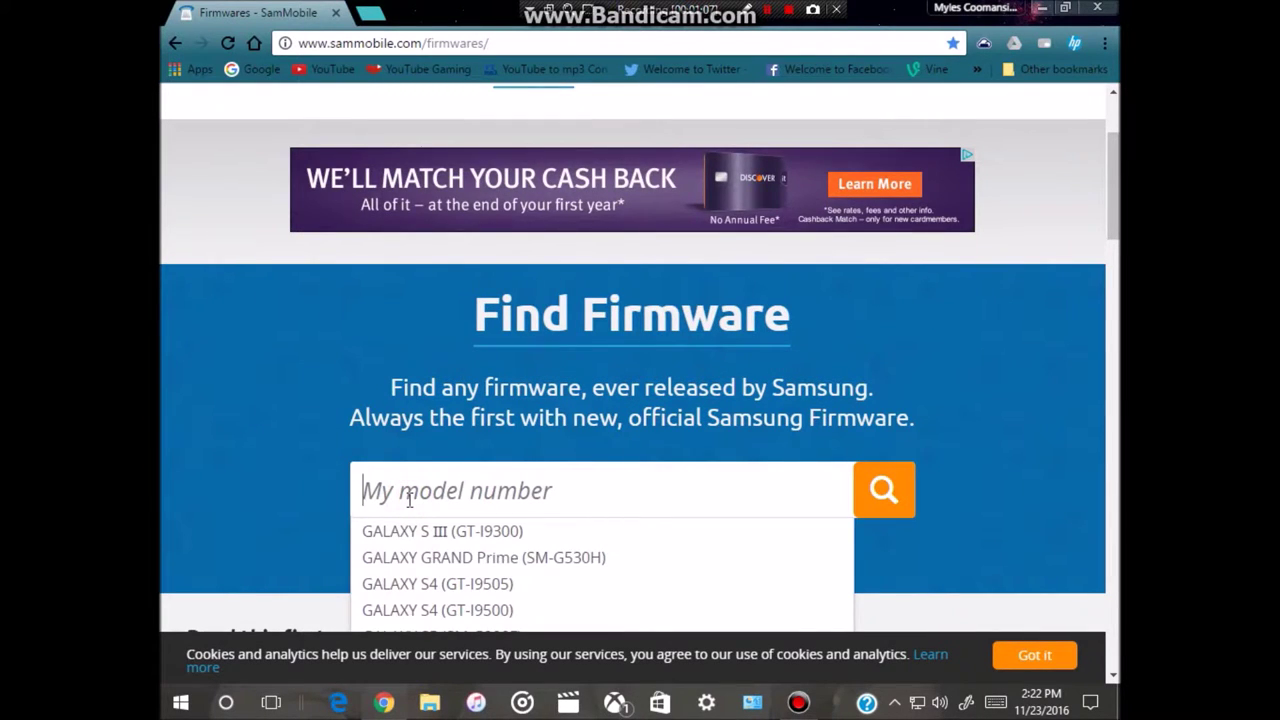
text(SM)
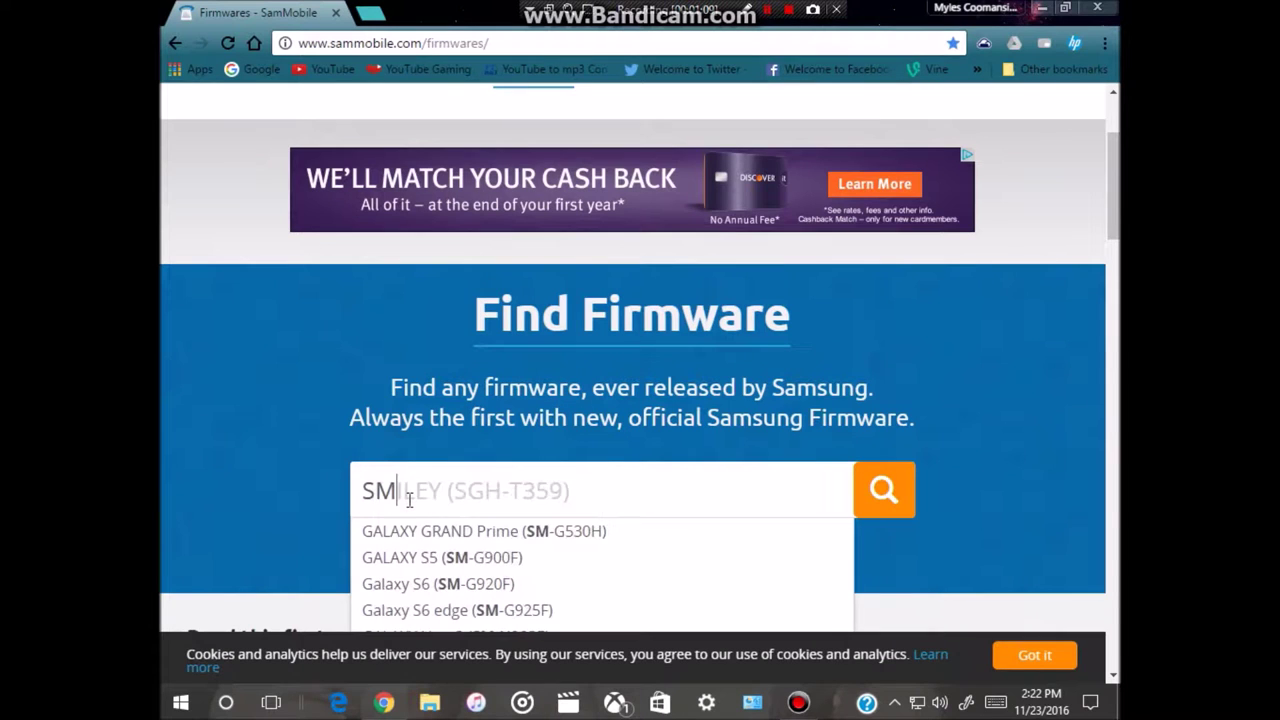
text(-G36)
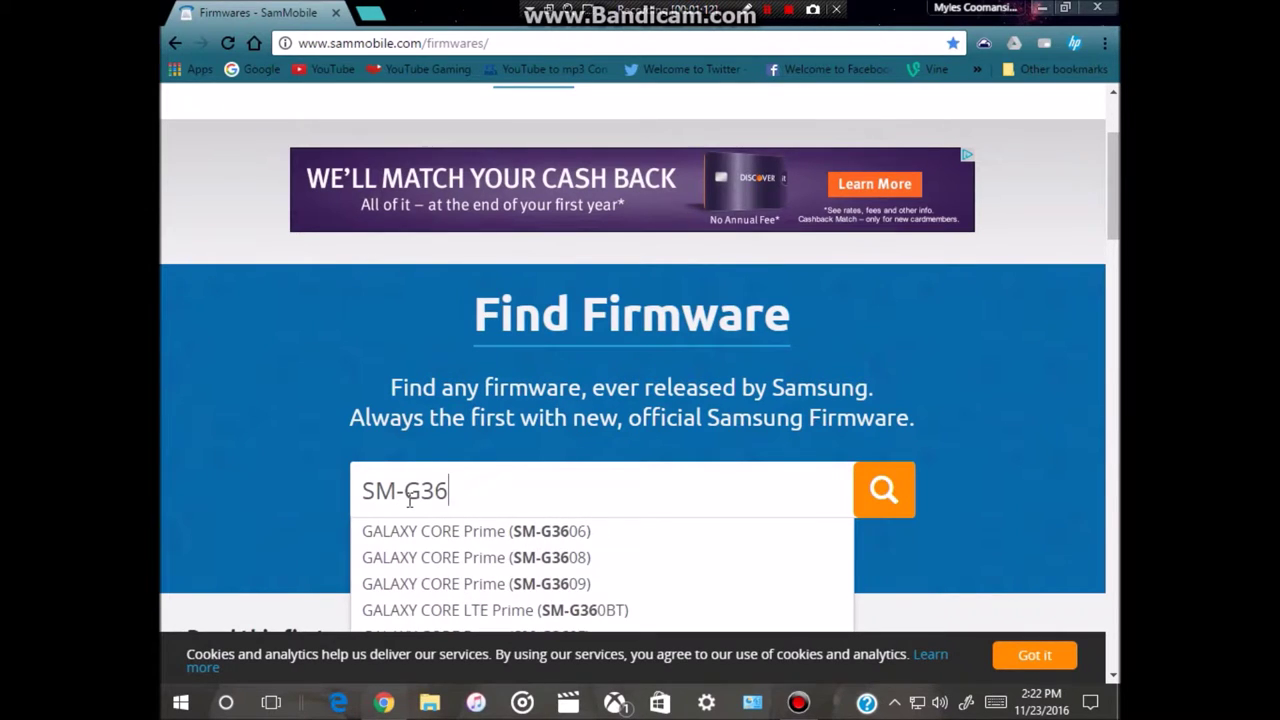
text(0T)
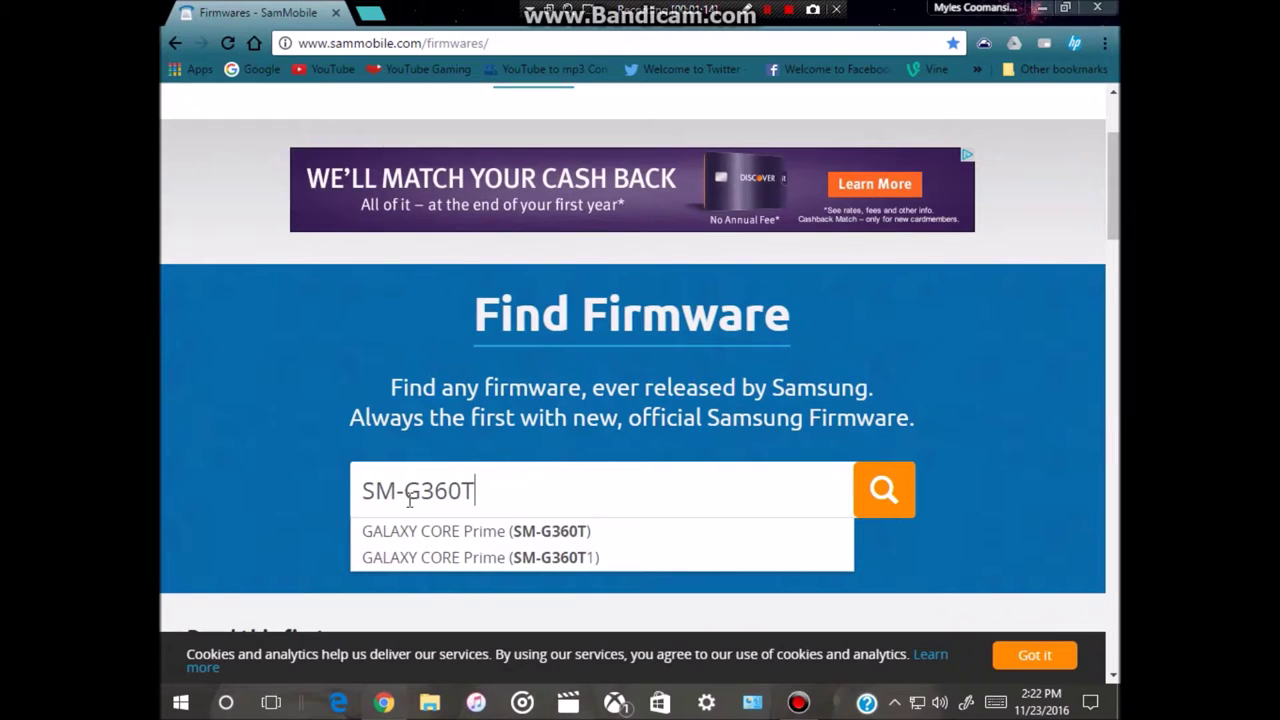
click(878, 503)
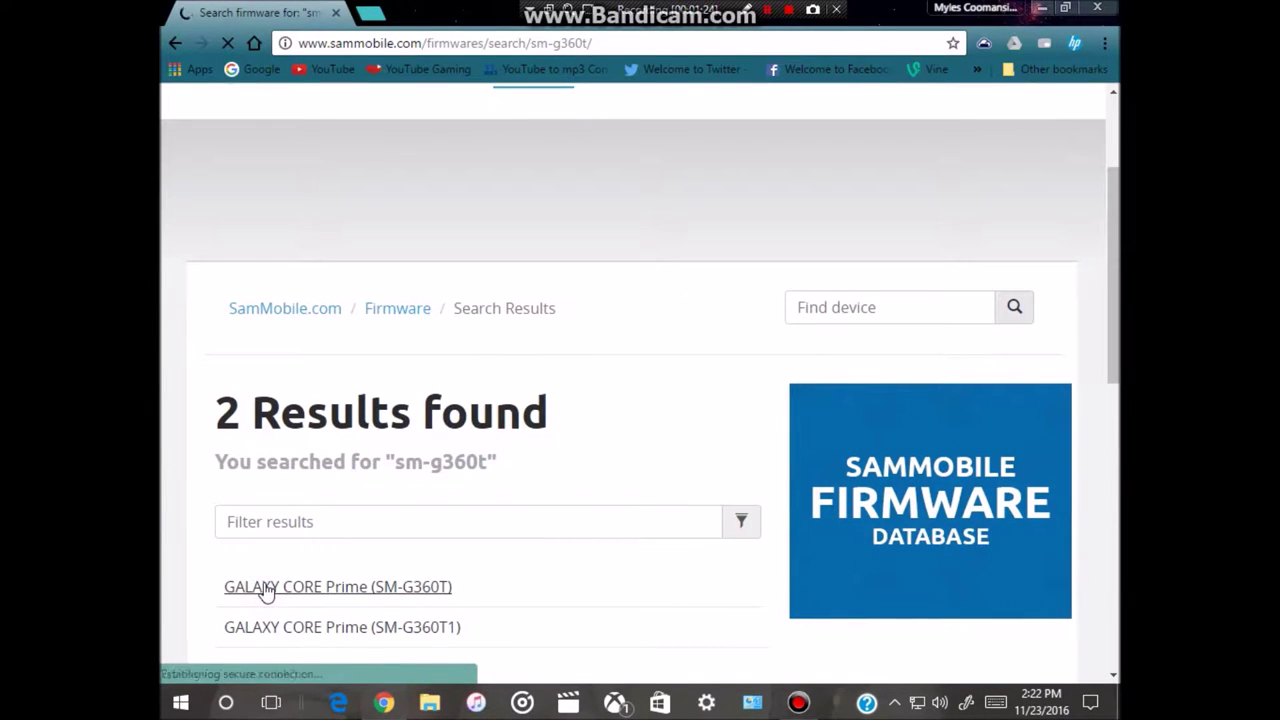
Step: Open the GALAXY CORE Prime (SM-G360T) result and its USA (T-Mobile) 5.1.1 firmware dated 2016-07-29
click(266, 590)
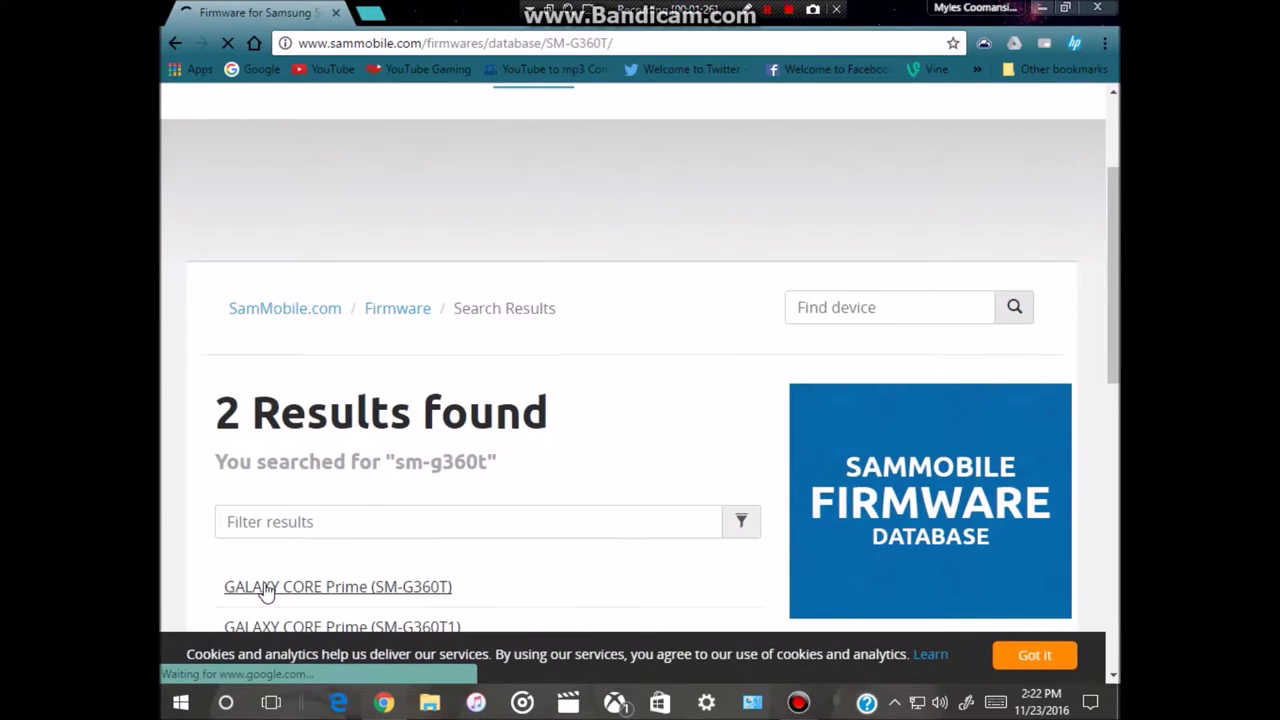
scroll(269, 582, down, 4)
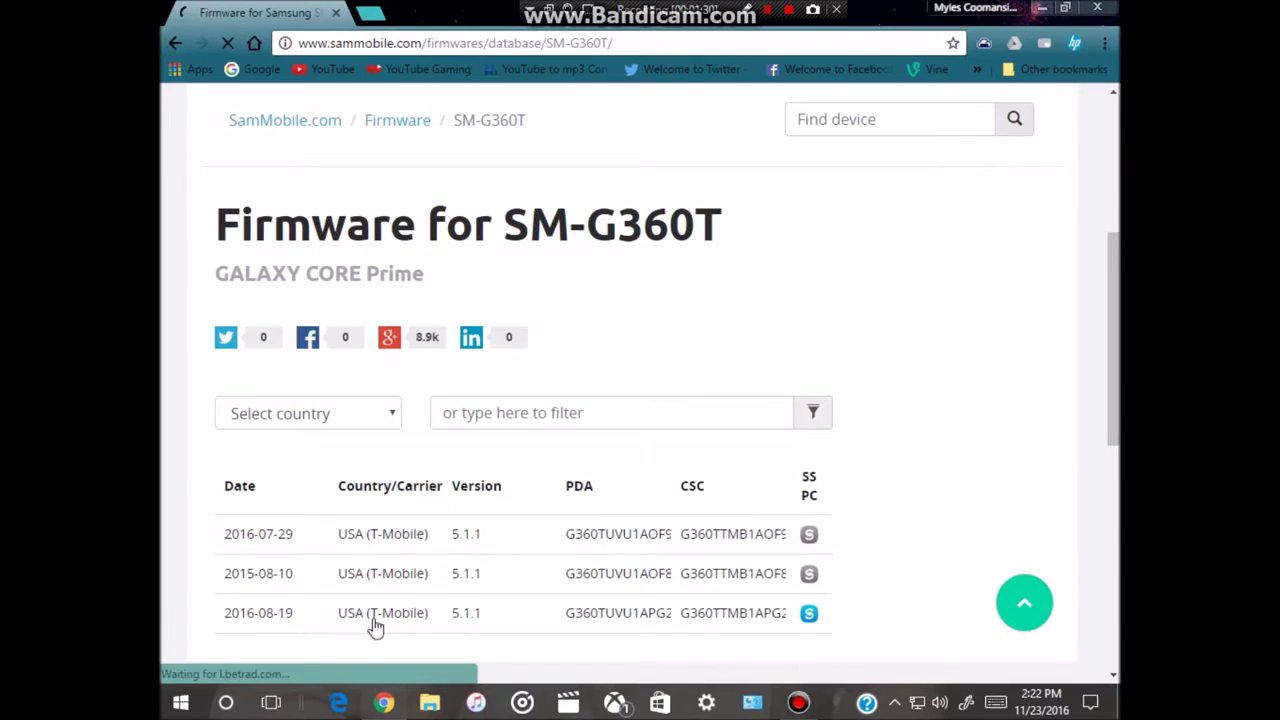
click(343, 543)
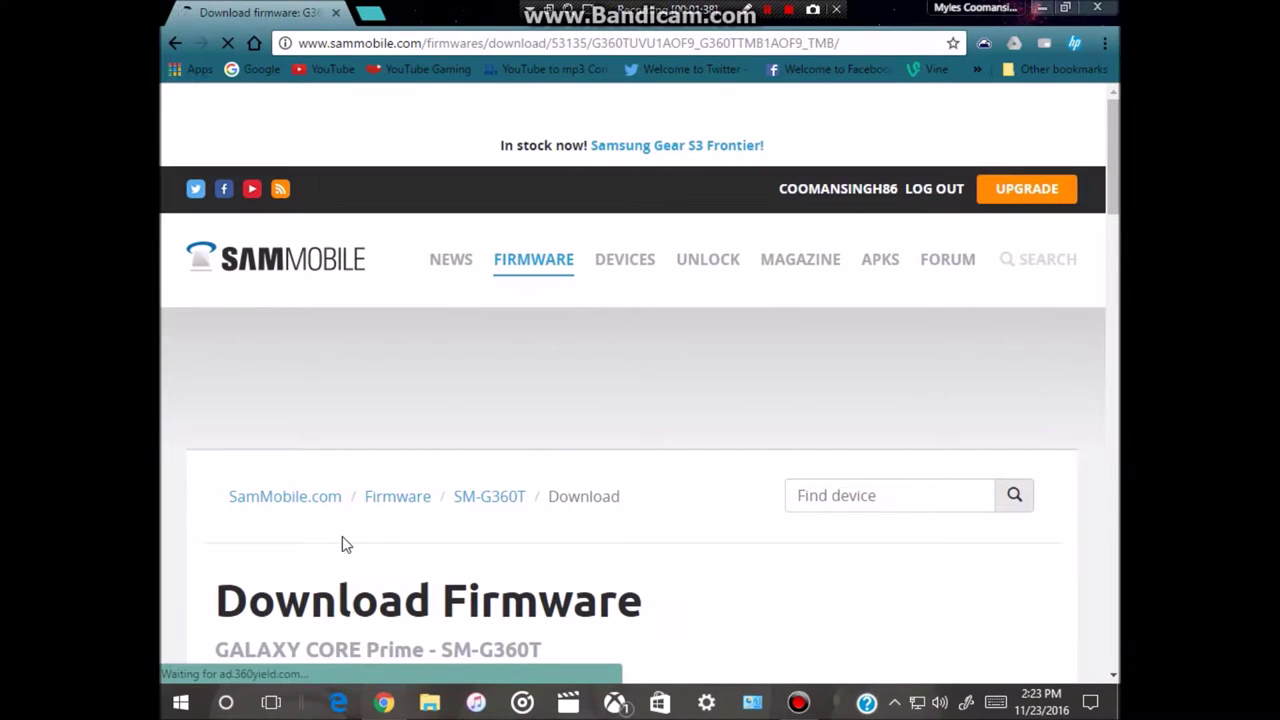
Step: Review the G360TUVU1AOF9 firmware details and request the regular, non-premium download
scroll(353, 577, down, 1)
scroll(355, 577, down, 4)
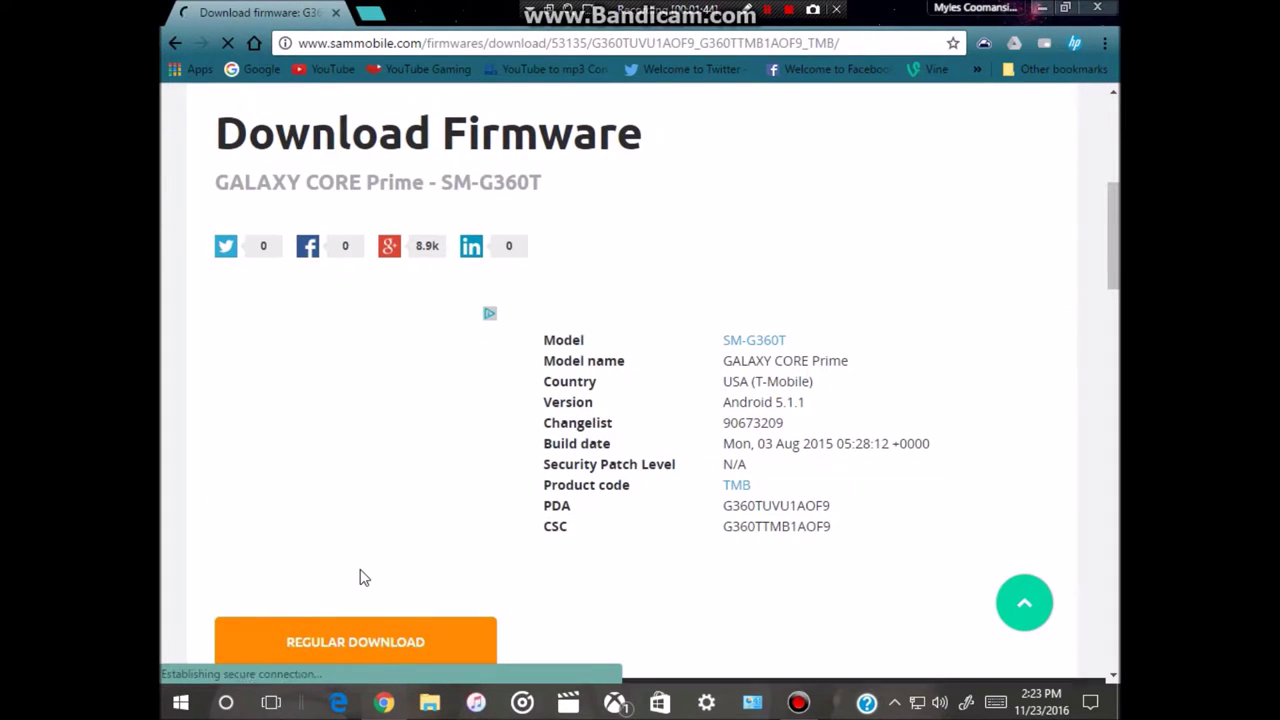
scroll(368, 573, down, 4)
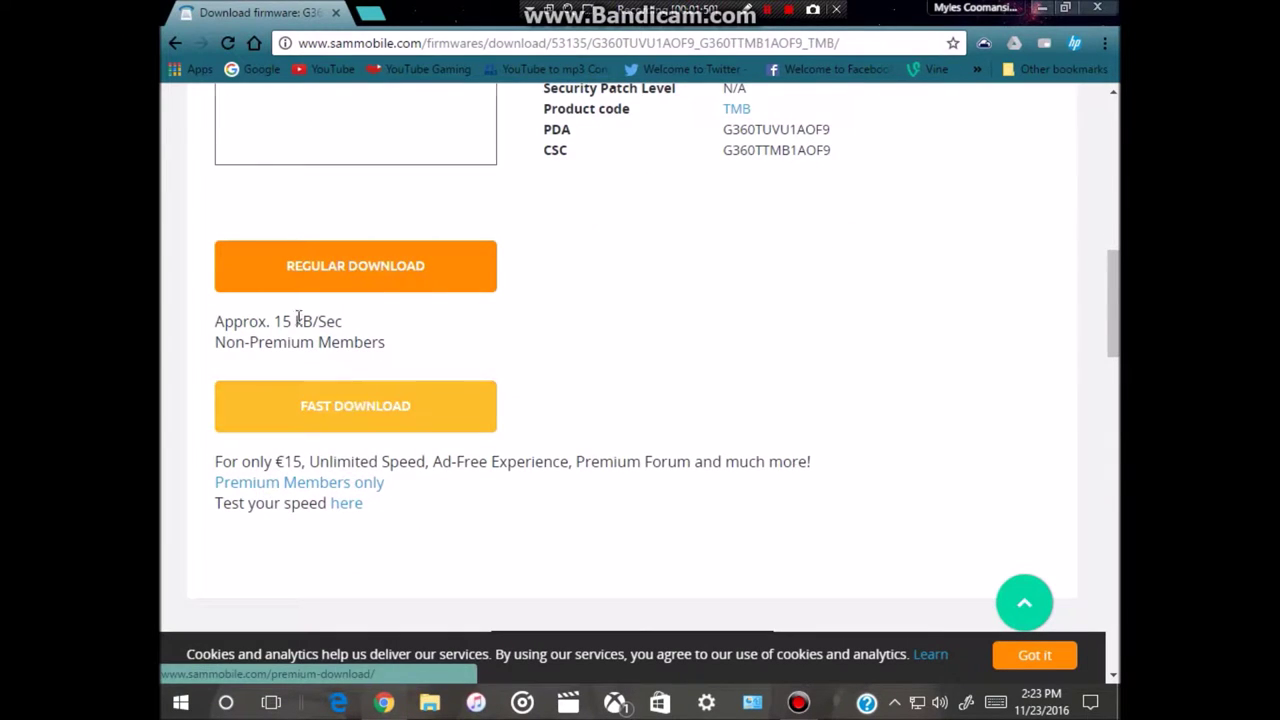
scroll(373, 363, up, 1)
scroll(373, 370, up, 1)
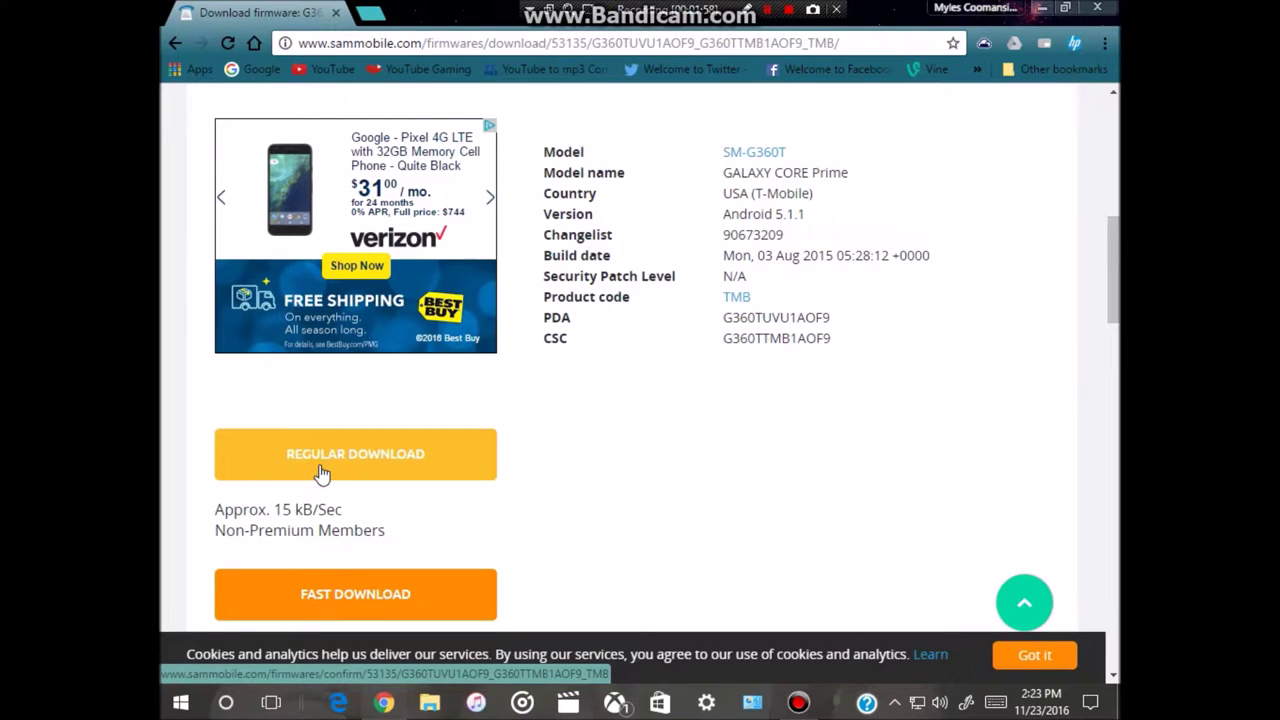
click(322, 471)
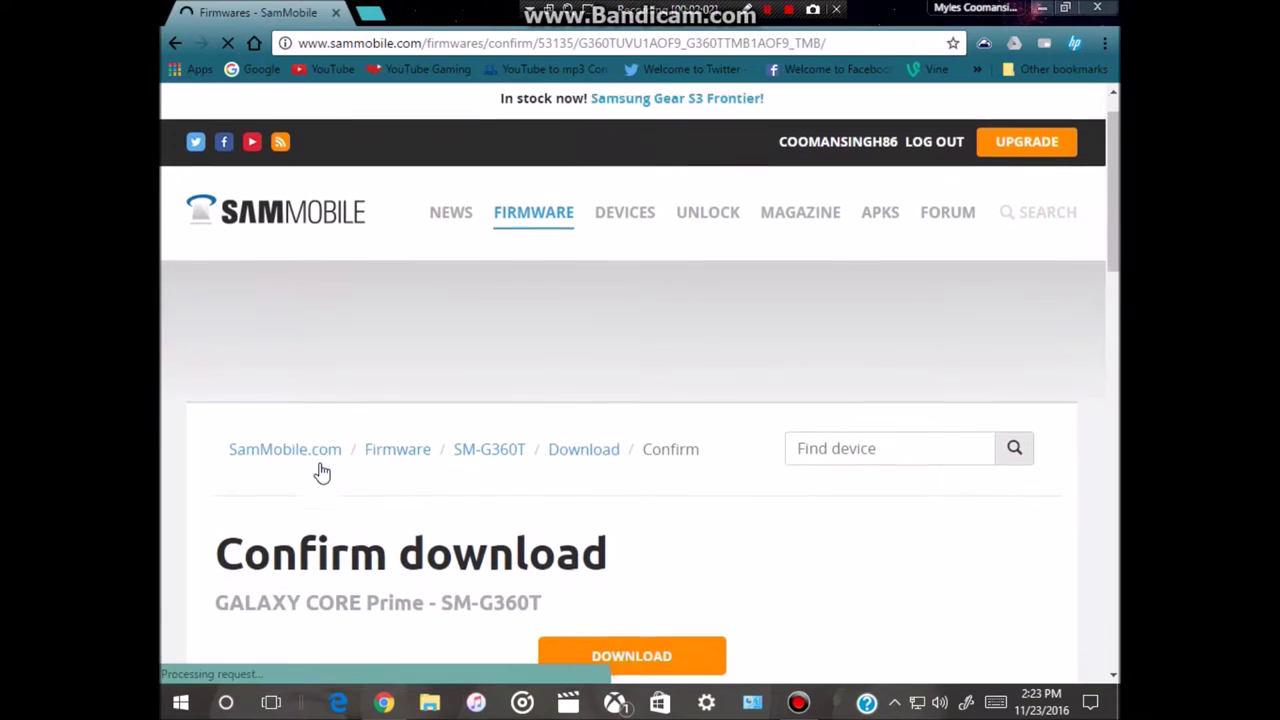
Step: Confirm the GALAXY CORE Prime firmware download and cancel it during the waiting countdown
scroll(322, 471, down, 2)
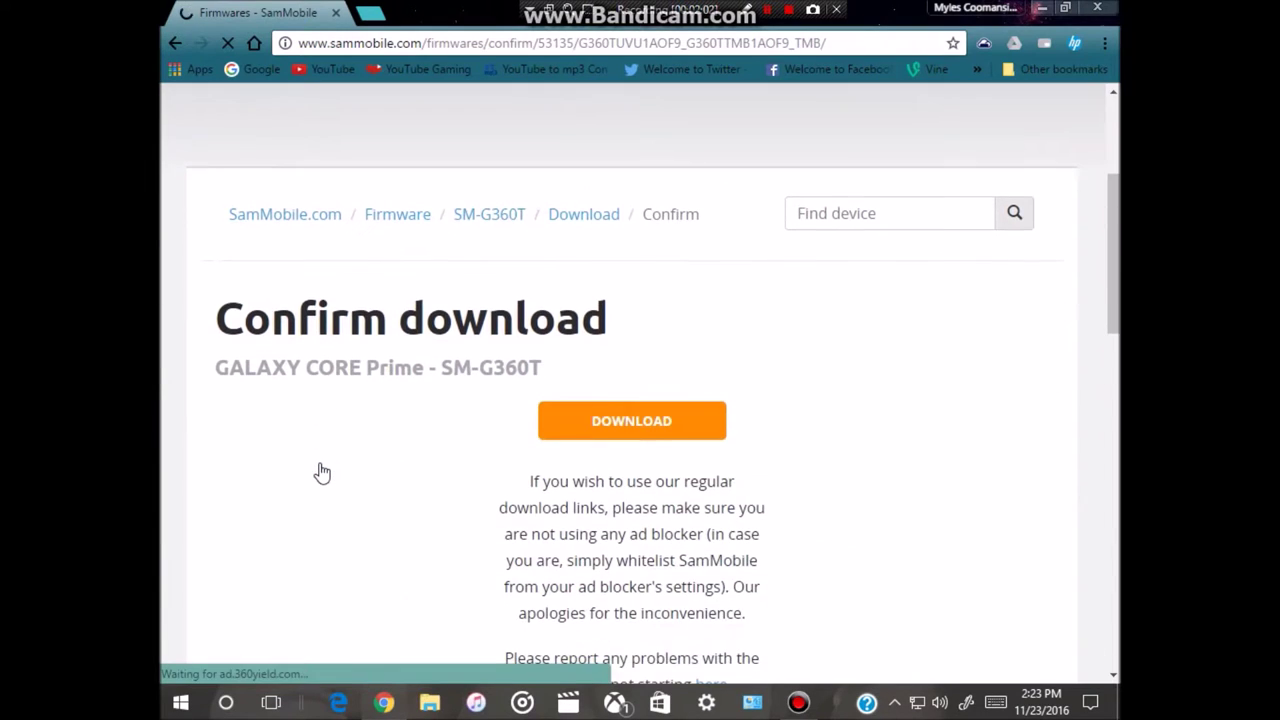
click(624, 440)
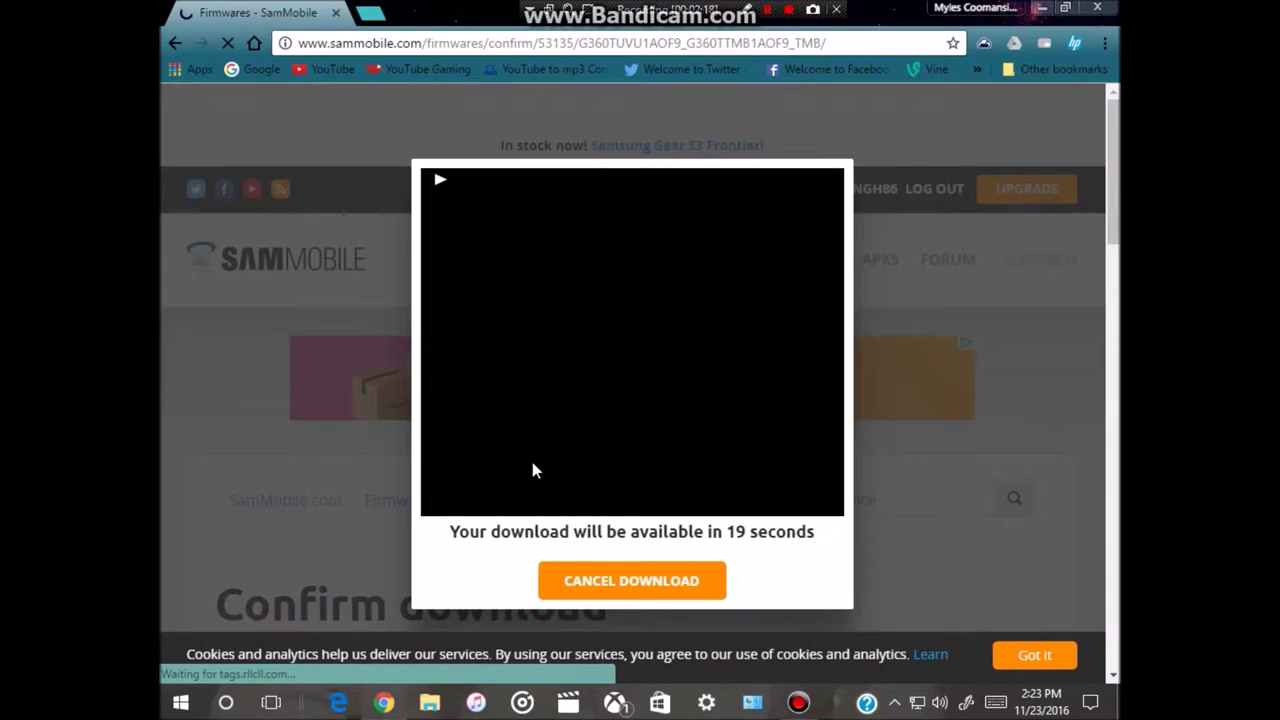
click(630, 587)
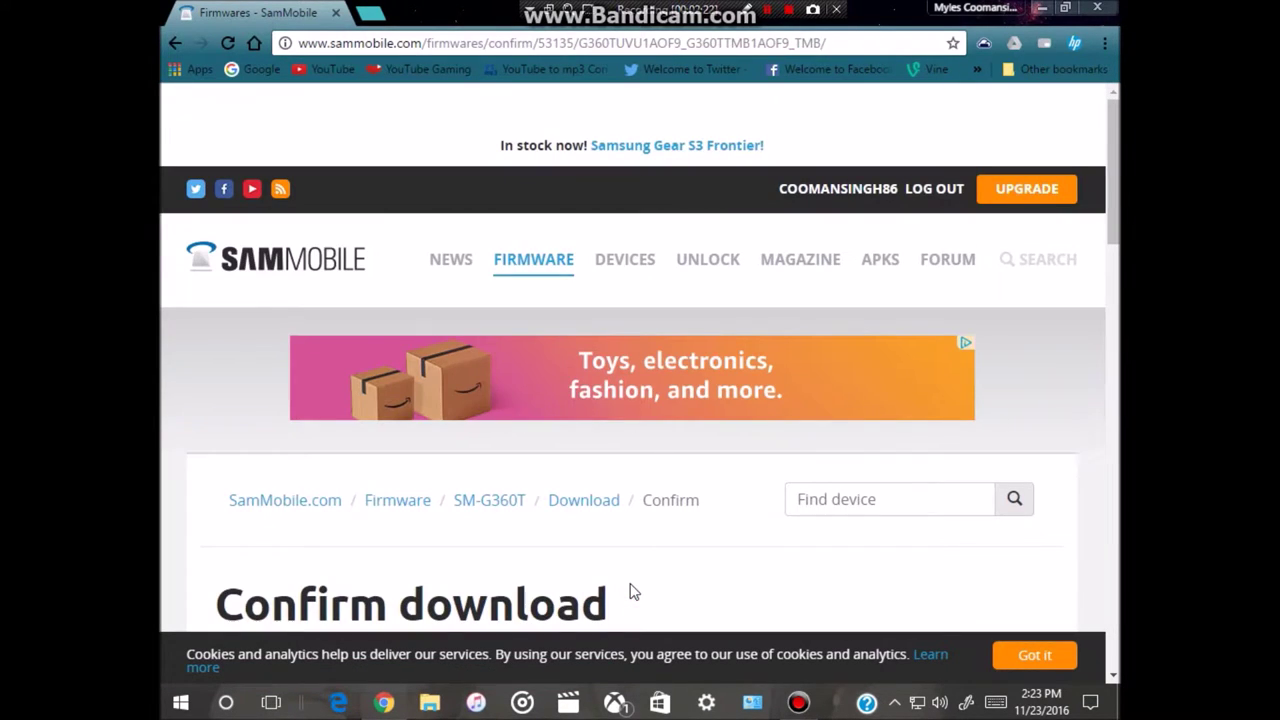
Step: Replace the current web address and go to the files page of rootjunkysdl.com
click(436, 43)
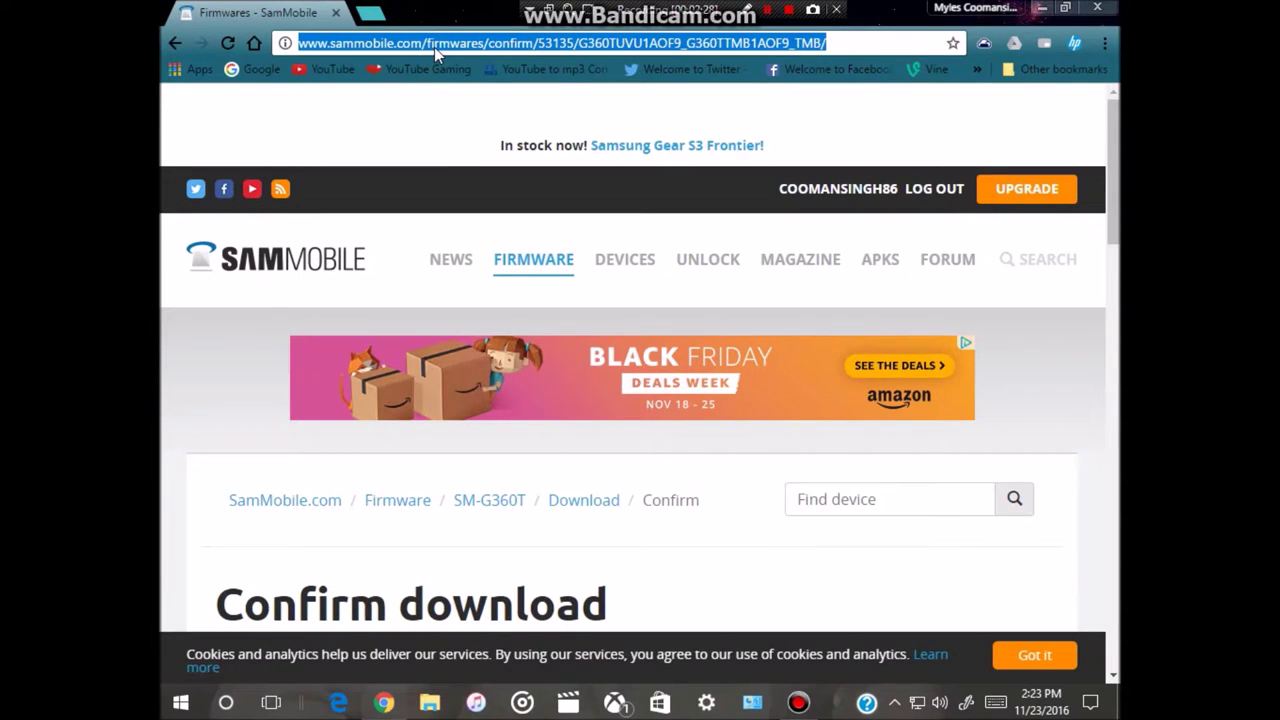
key(BackSpace)
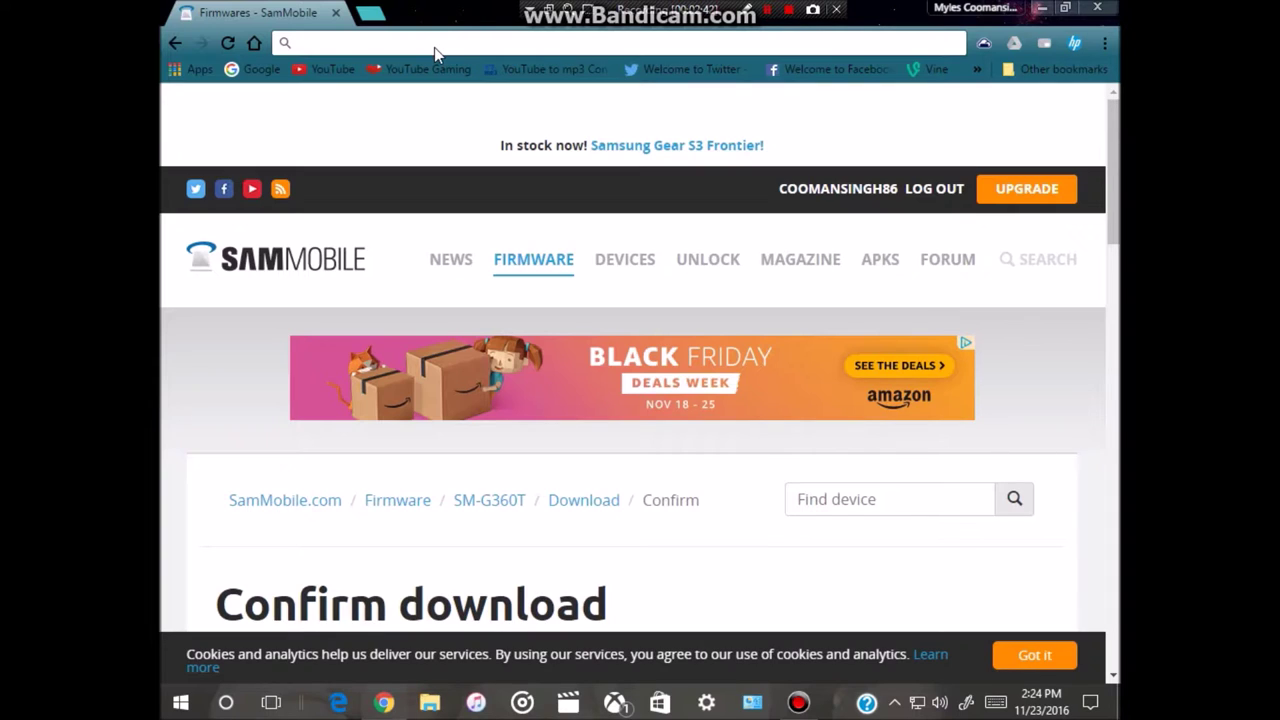
text(www)
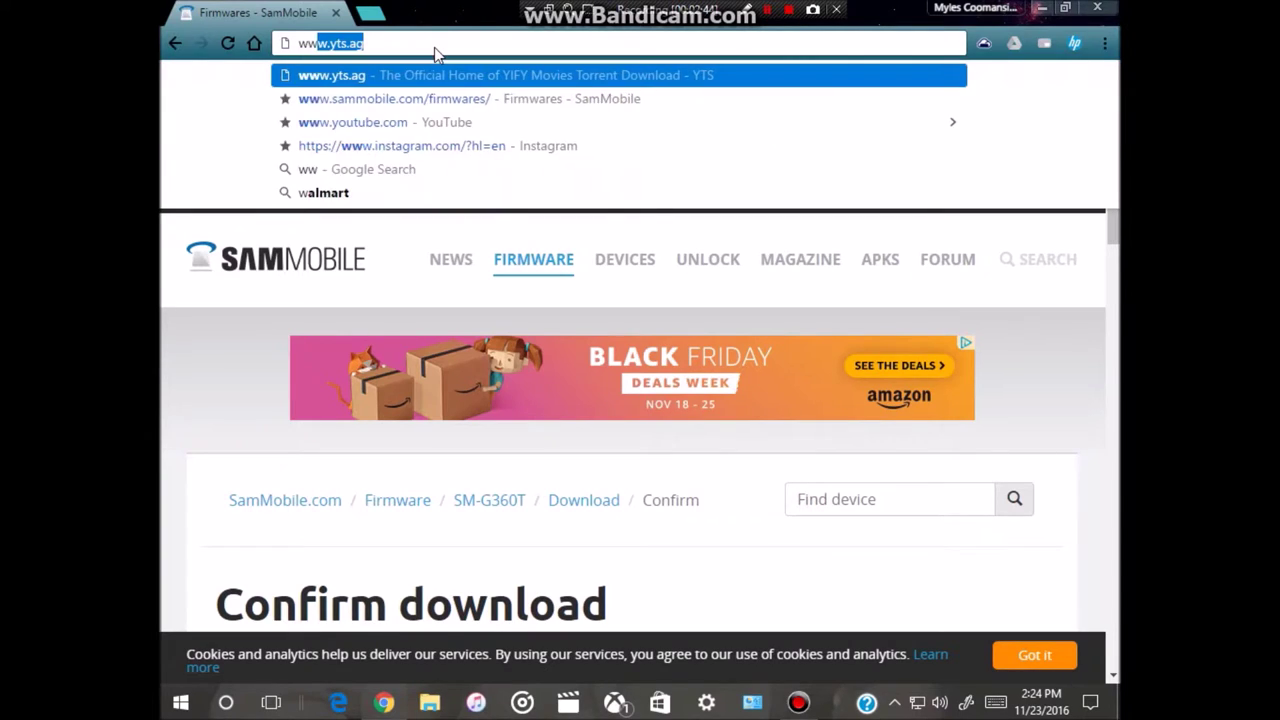
text(.r)
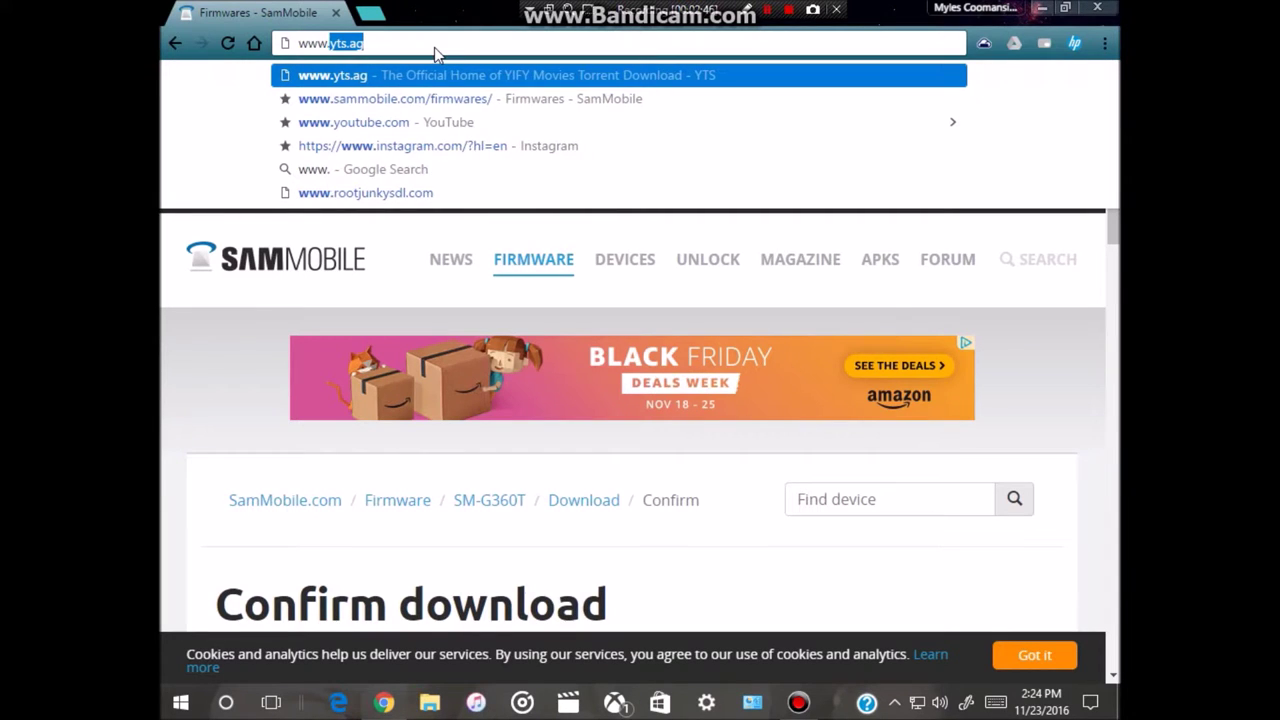
click(440, 72)
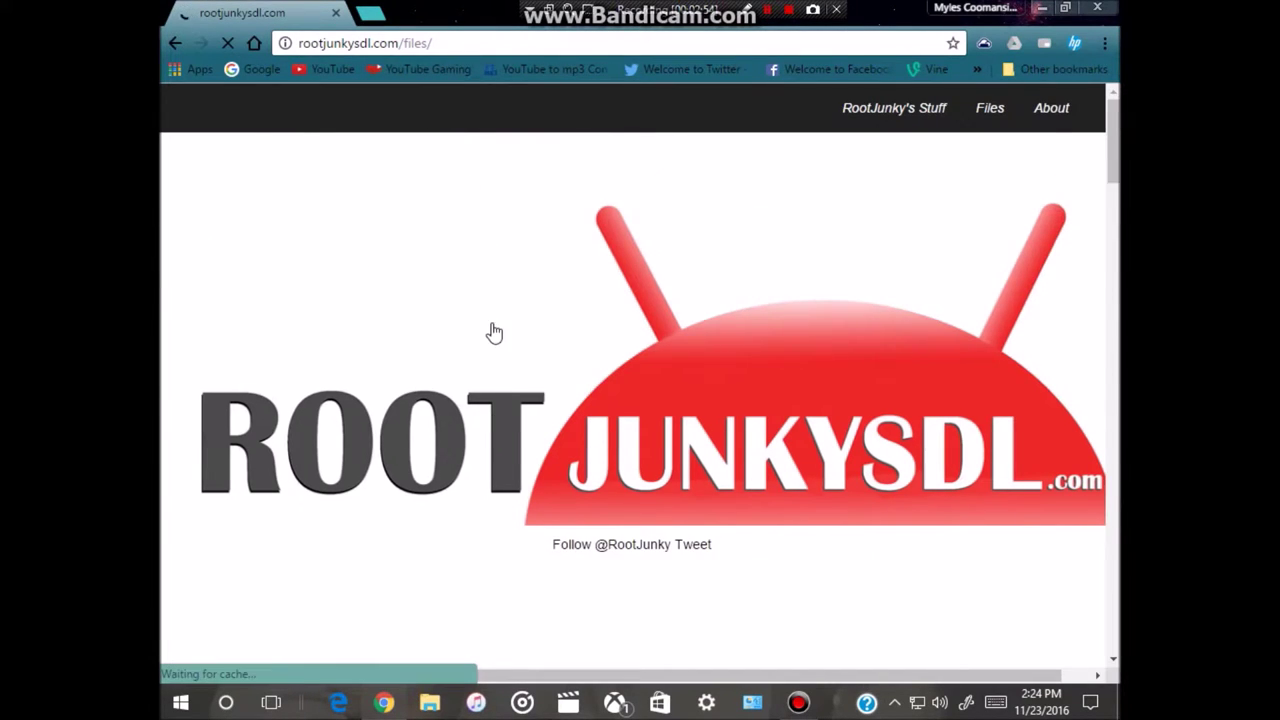
Step: Open the Android Programs folder in the RootJunky file list
scroll(495, 330, down, 6)
scroll(495, 330, down, 1)
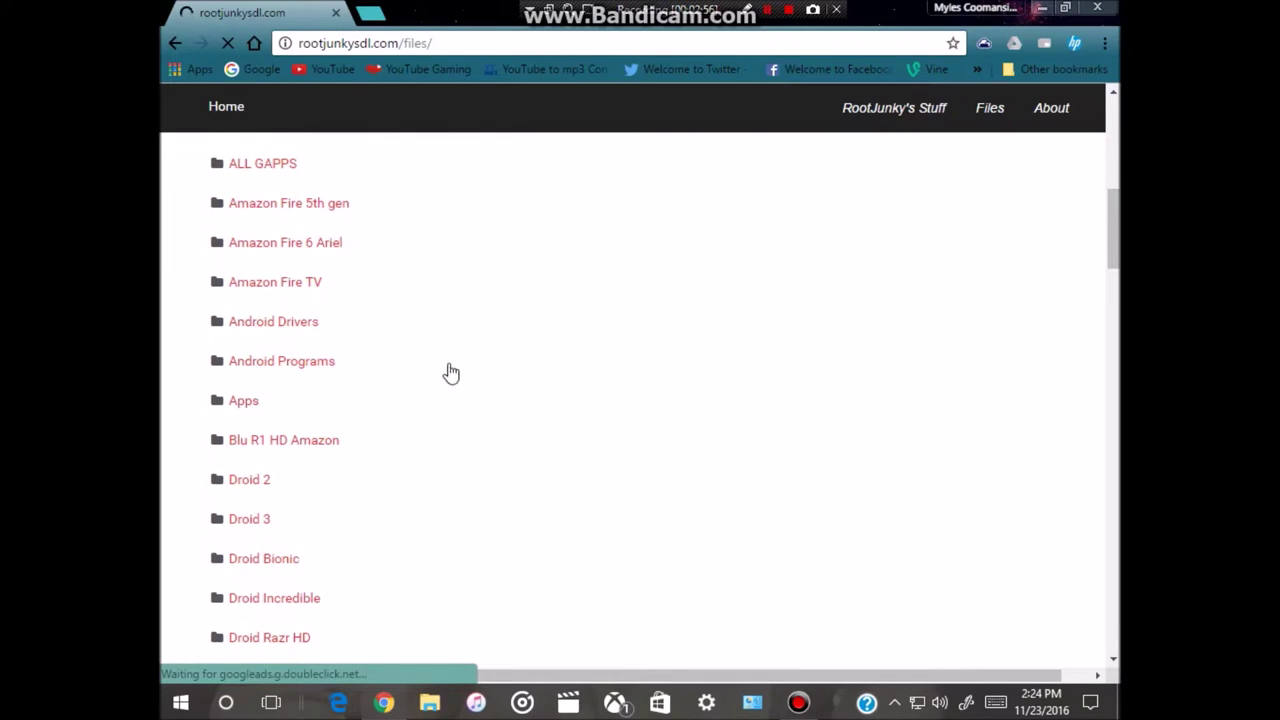
scroll(300, 397, up, 1)
scroll(290, 415, up, 1)
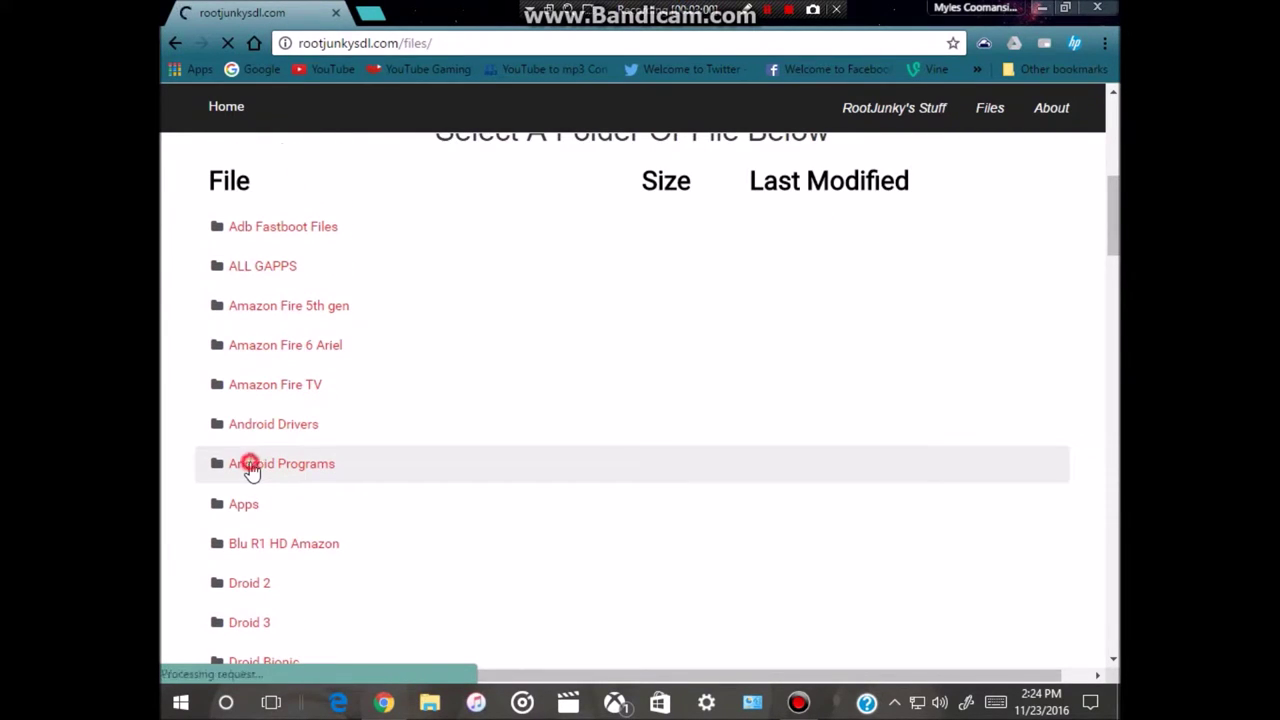
click(251, 465)
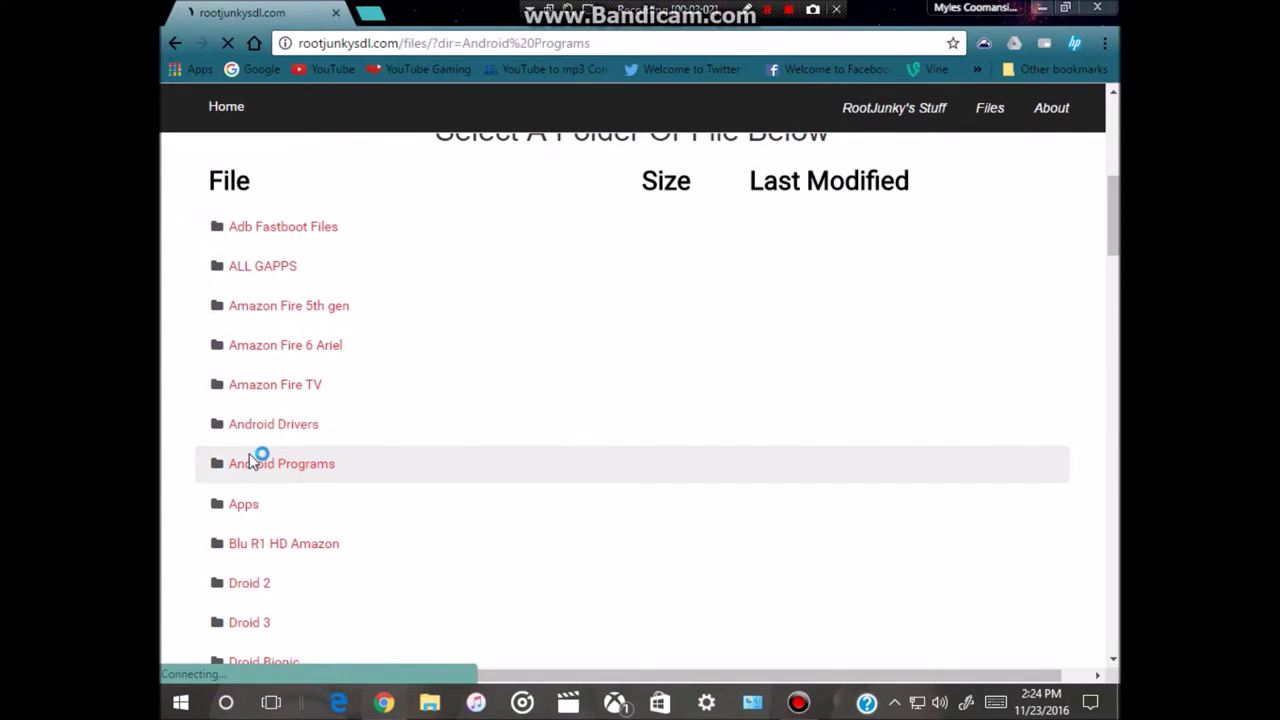
Step: Find Odin3-V3.10.6.zip in the Android Programs folder and download it
scroll(249, 453, down, 3)
scroll(249, 446, down, 8)
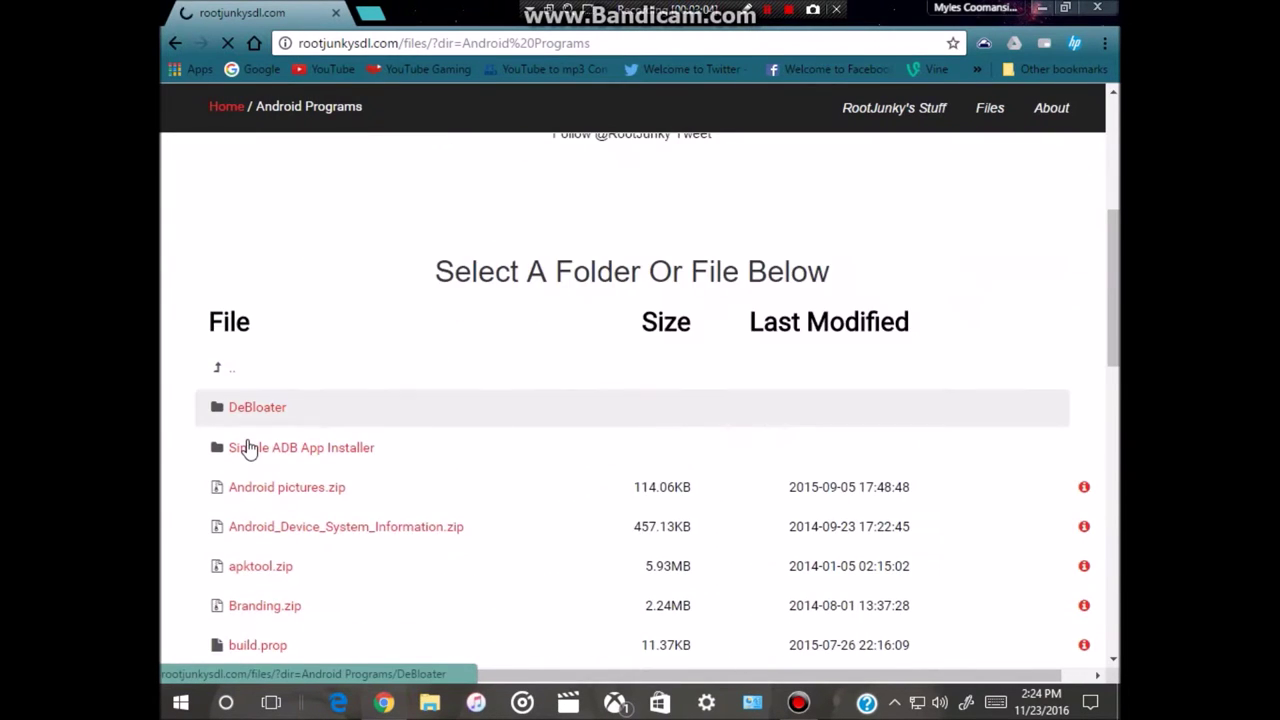
scroll(249, 447, down, 3)
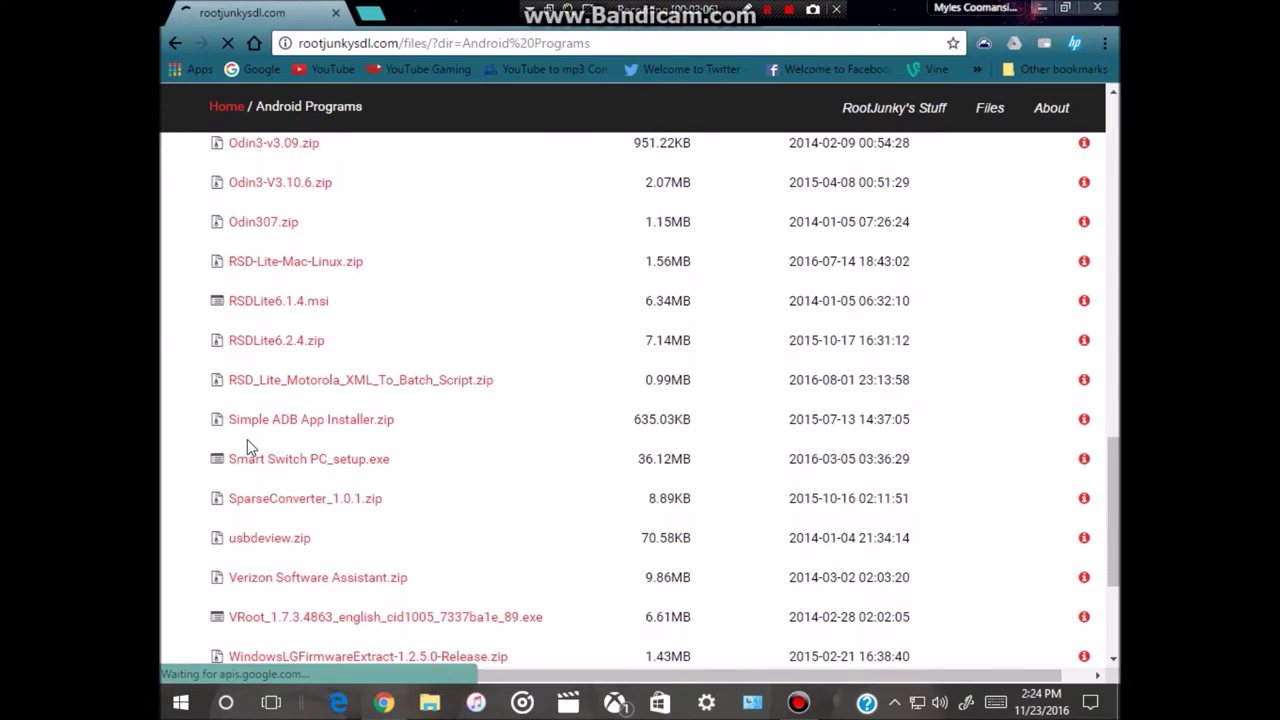
scroll(249, 447, up, 1)
scroll(247, 446, up, 1)
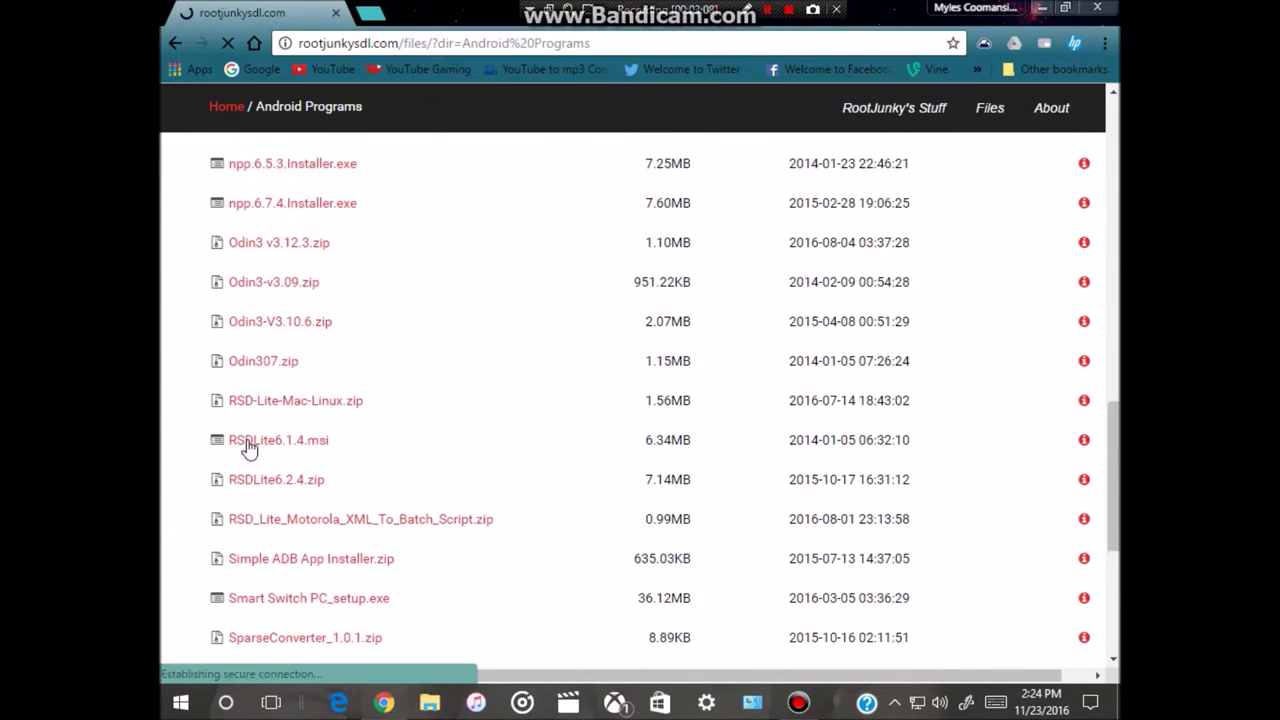
scroll(252, 443, up, 1)
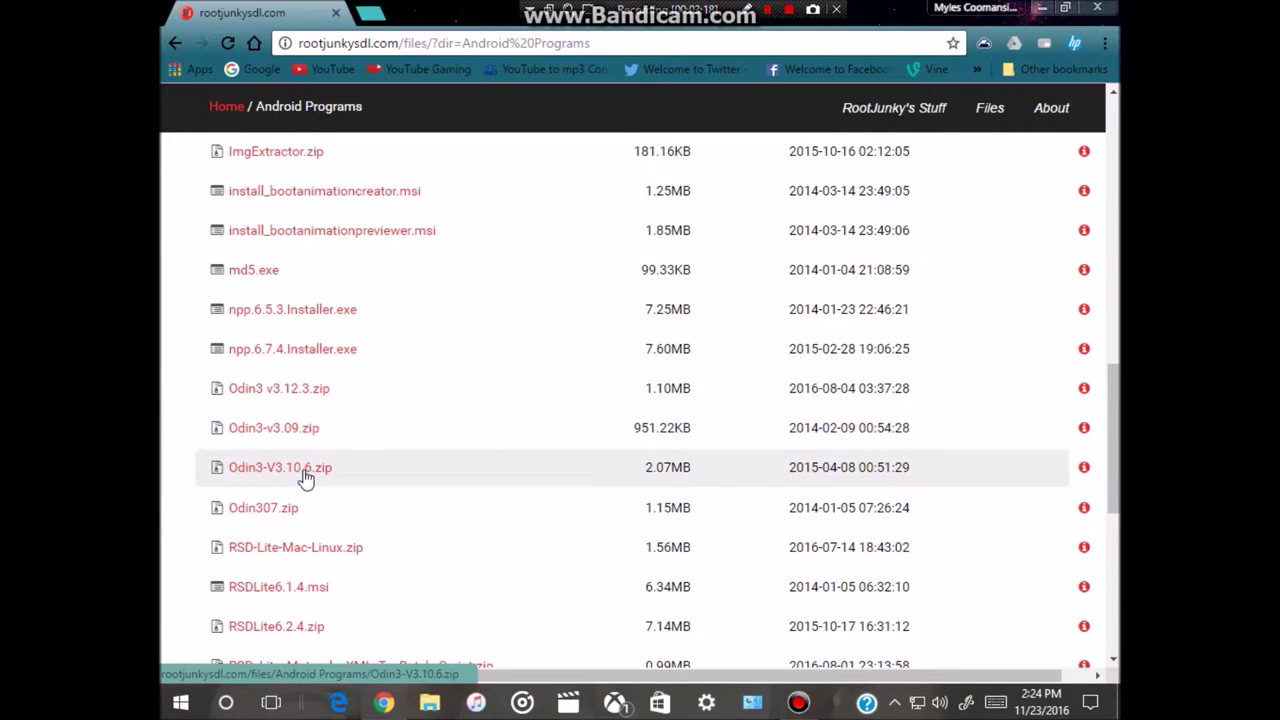
click(299, 474)
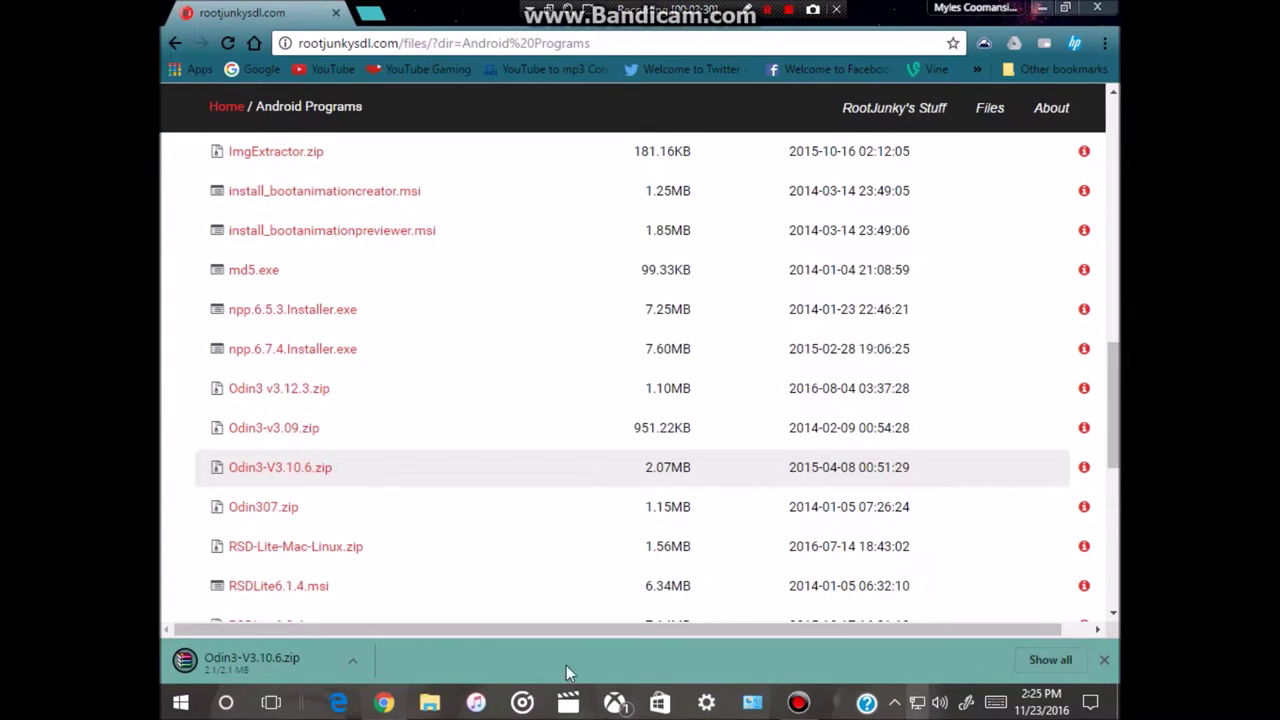
Step: Open the downloaded Odin3-V3.10.6.zip archive and extract its Odin3-V3.10.6 folder to the desktop
mouse_move(382, 707)
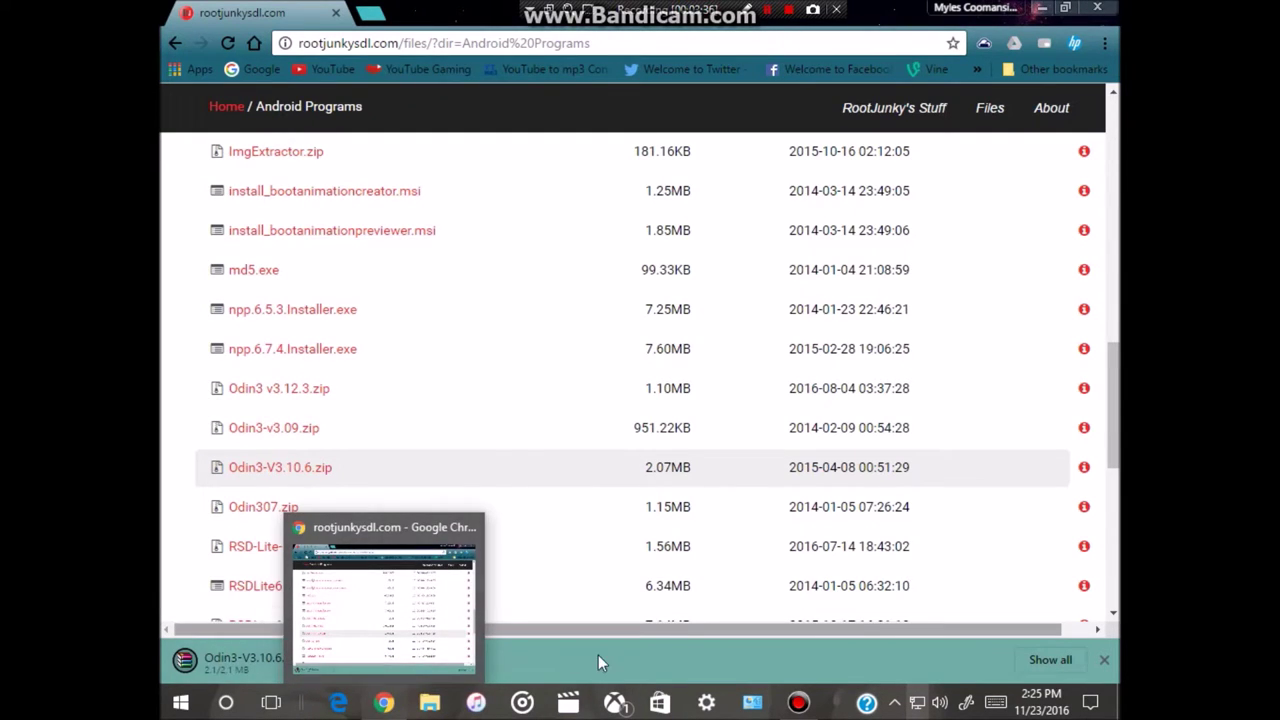
click(354, 666)
click(389, 543)
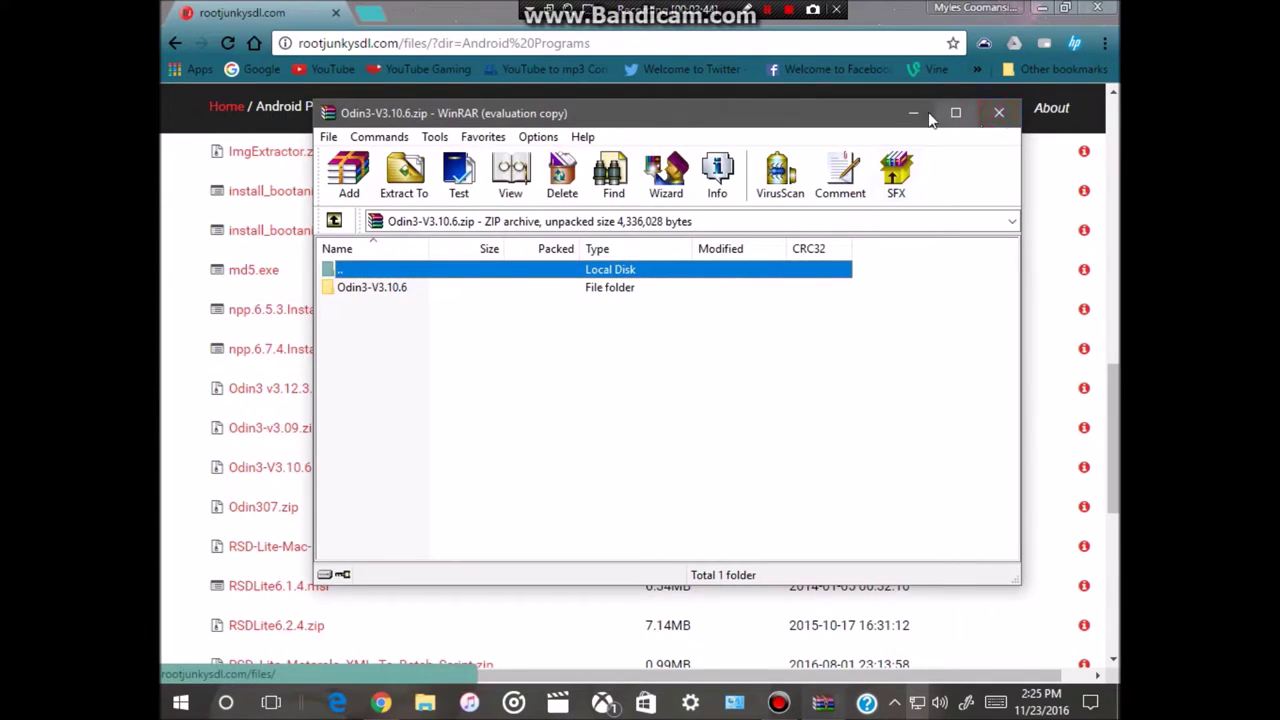
click(1097, 9)
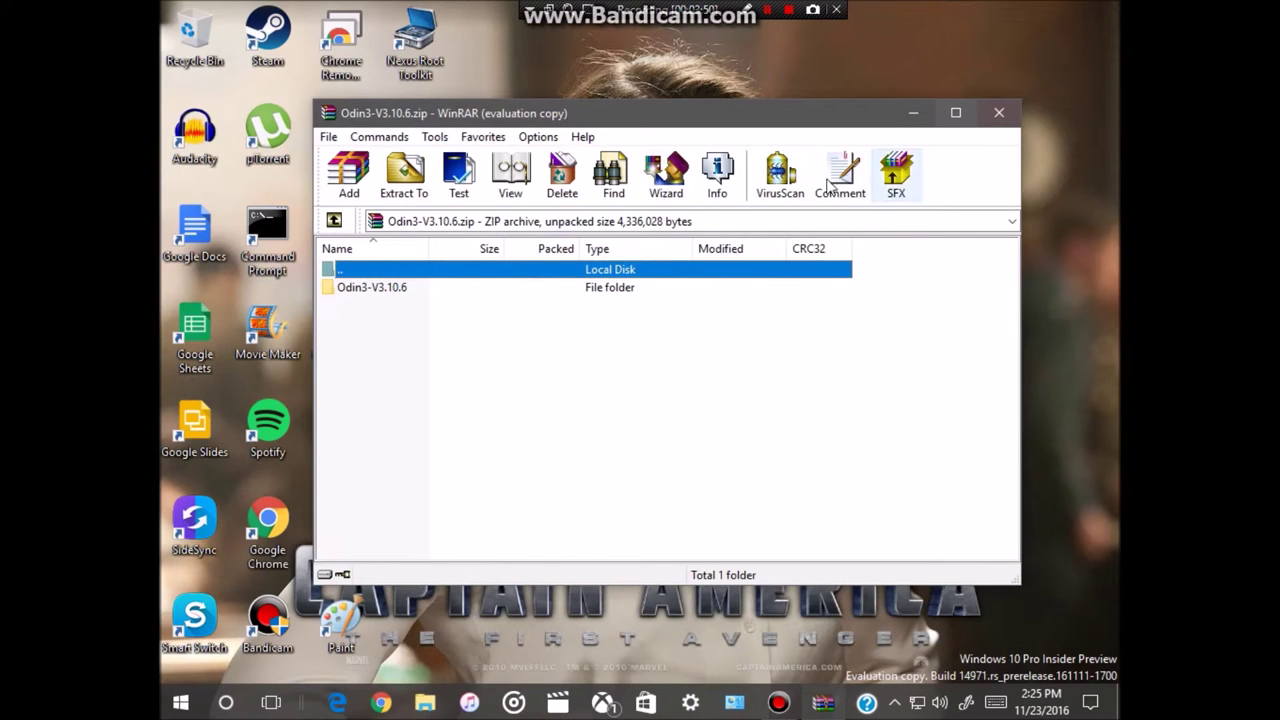
drag(368, 290, 1005, 320)
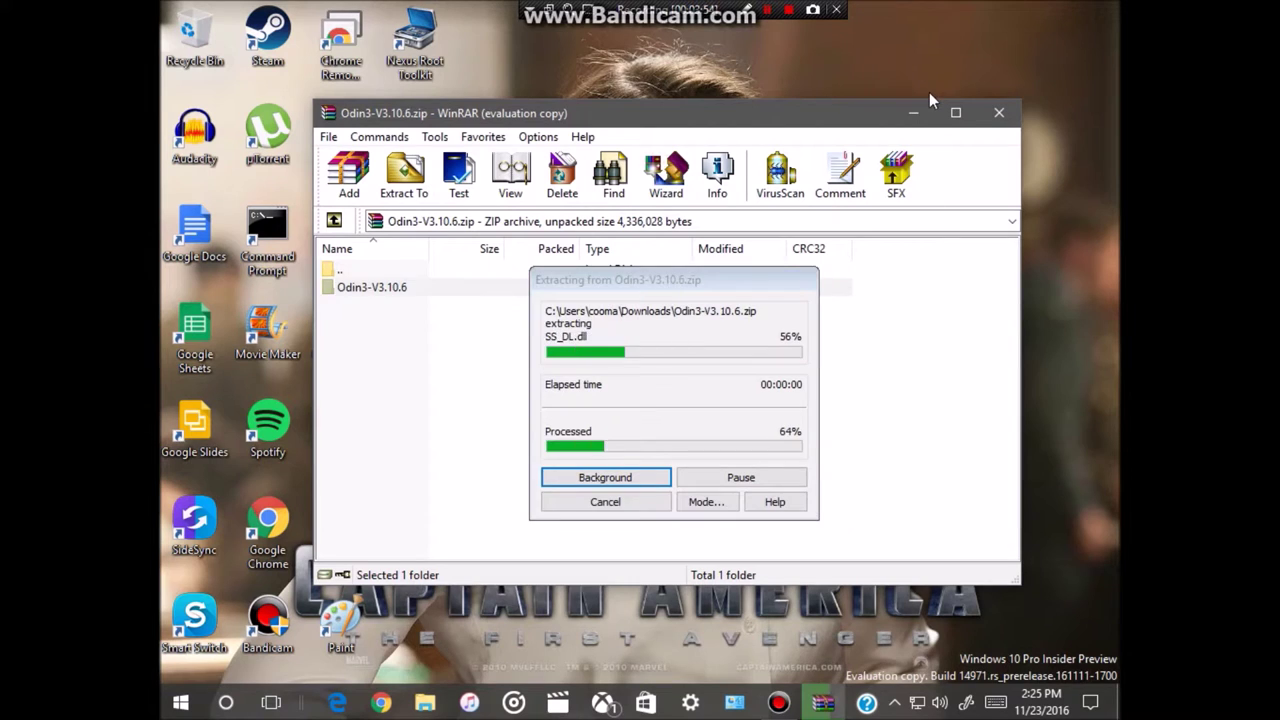
click(999, 114)
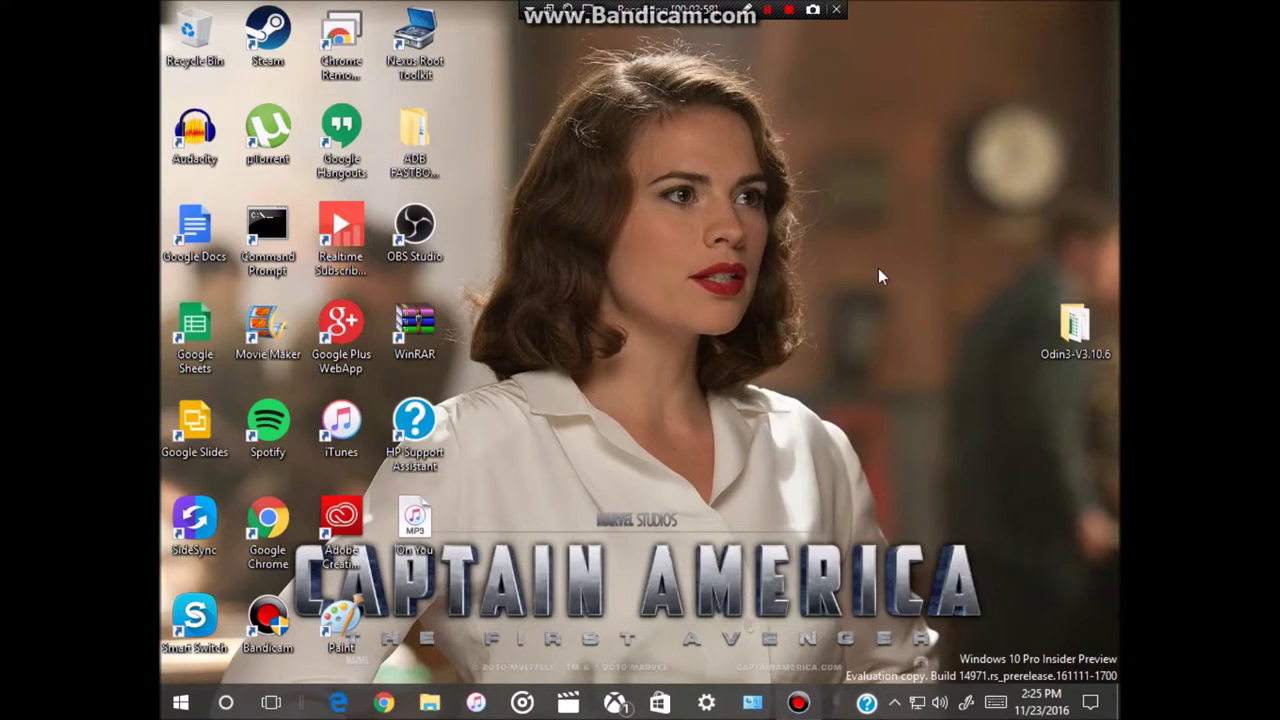
Step: Place the extracted Odin3-V3.10.6 folder beside the Paint shortcut on the desktop and open it
mouse_move(1073, 330)
mouse_down()
mouse_move(1030, 375)
mouse_move(640, 590)
mouse_move(380, 603)
mouse_move(418, 612)
mouse_up()
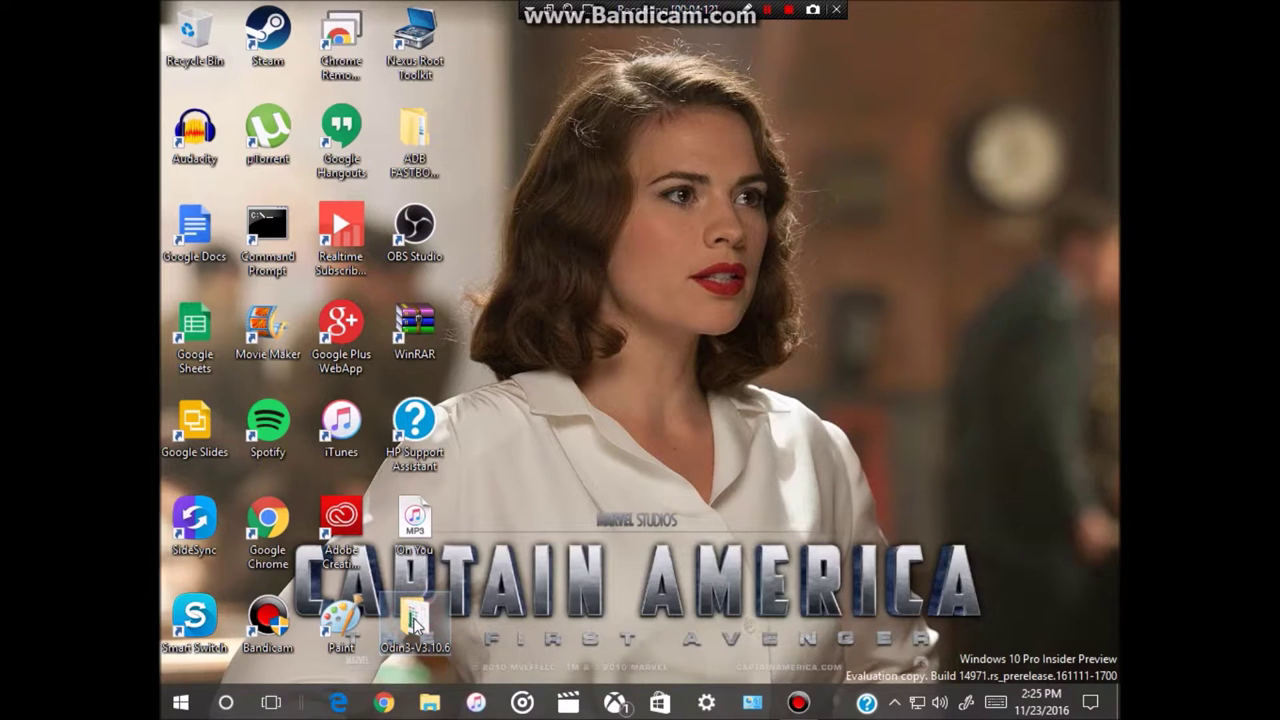
double_click(415, 620)
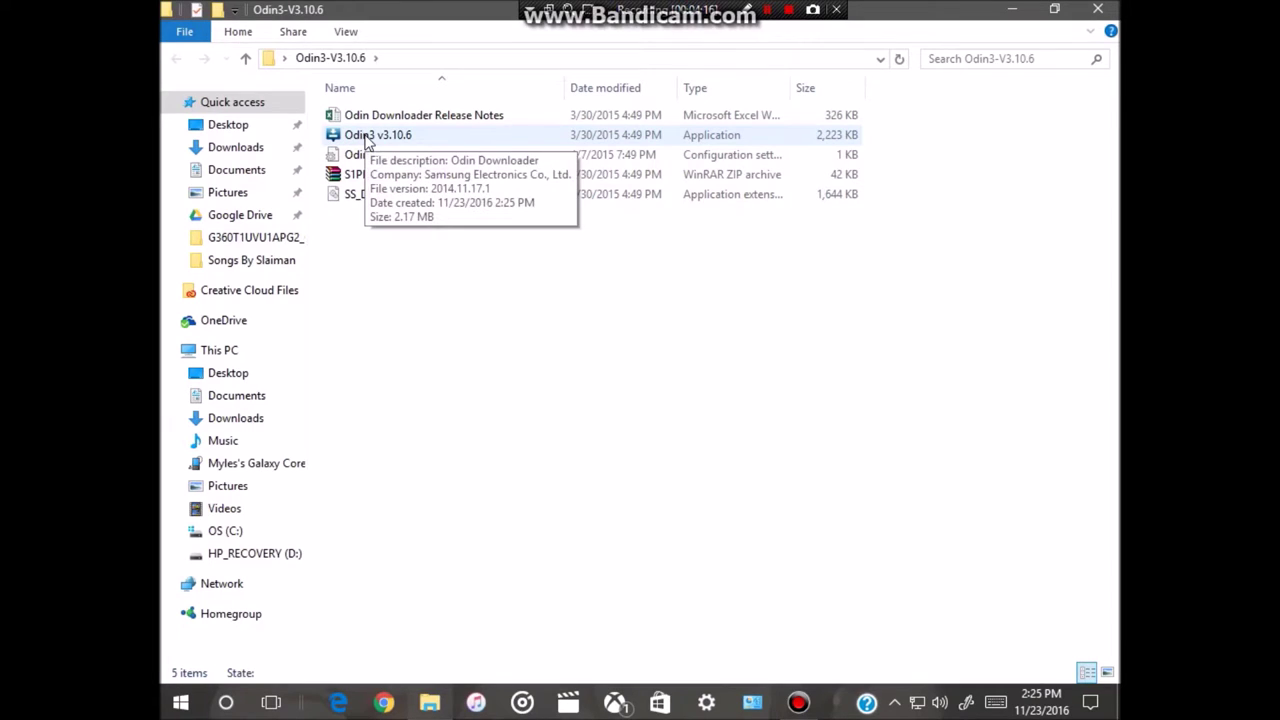
Step: Launch the Odin3 v3.10.6 application from the extracted folder and close the folder window
click(360, 140)
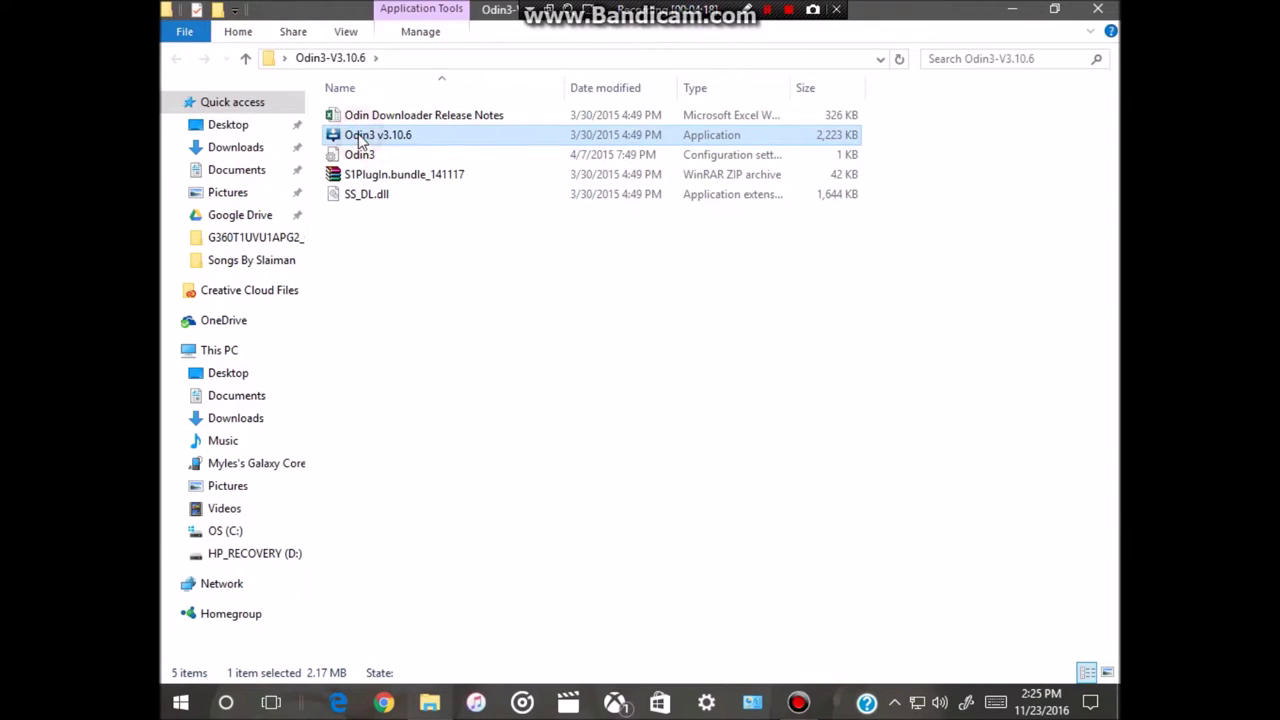
click(435, 141)
click(1101, 8)
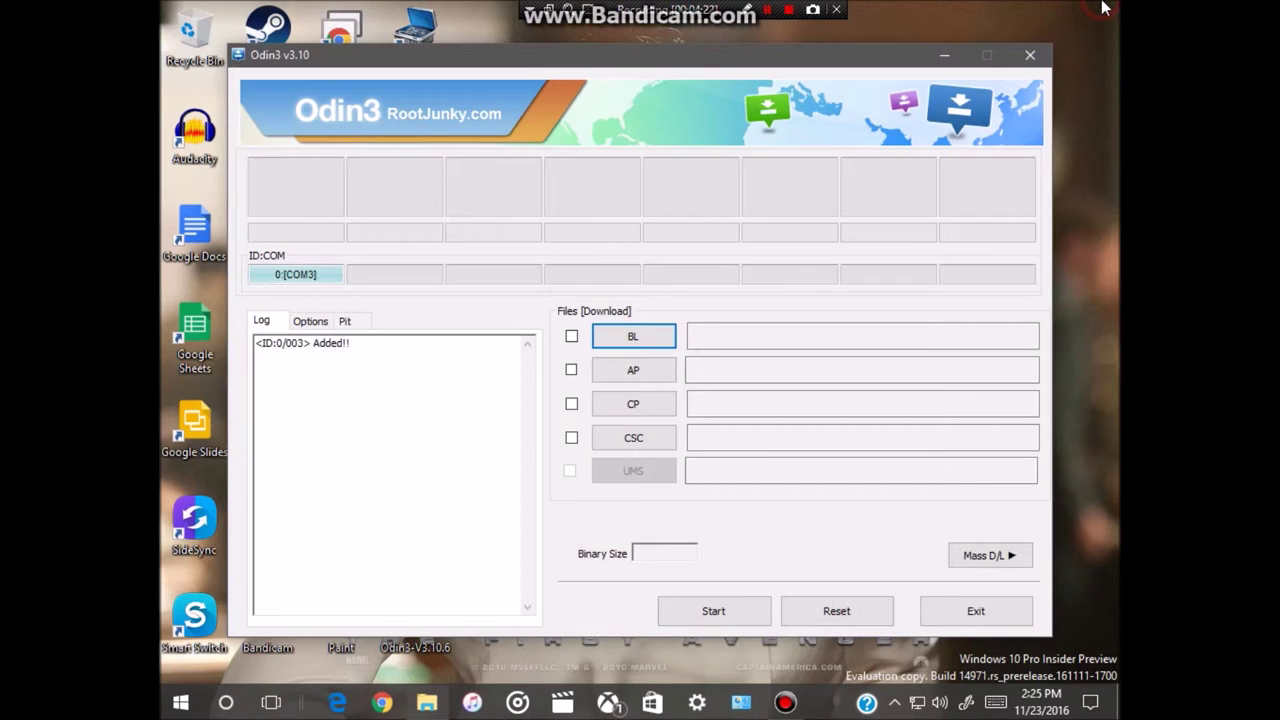
Step: Enable the AP file slot and load the G360T1UVU1APG2 MD5 firmware file from its folder inside ADB FASTBOOT FILES on the desktop
click(572, 370)
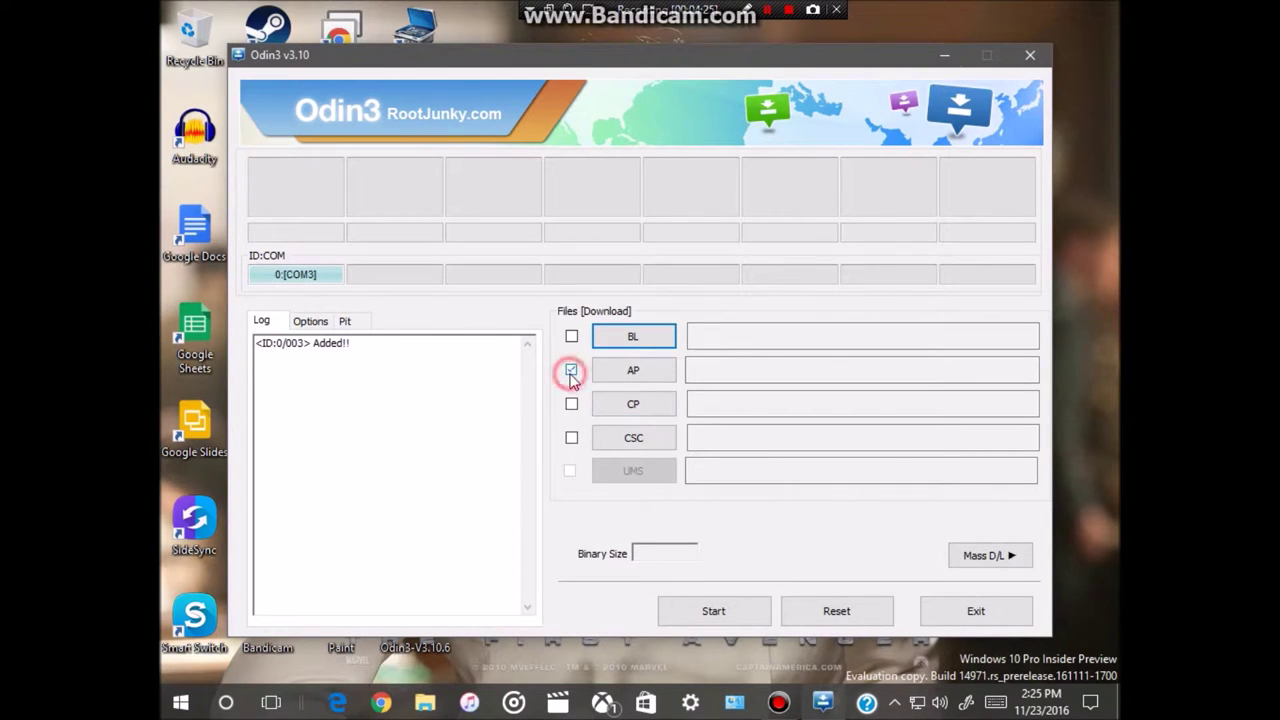
click(640, 371)
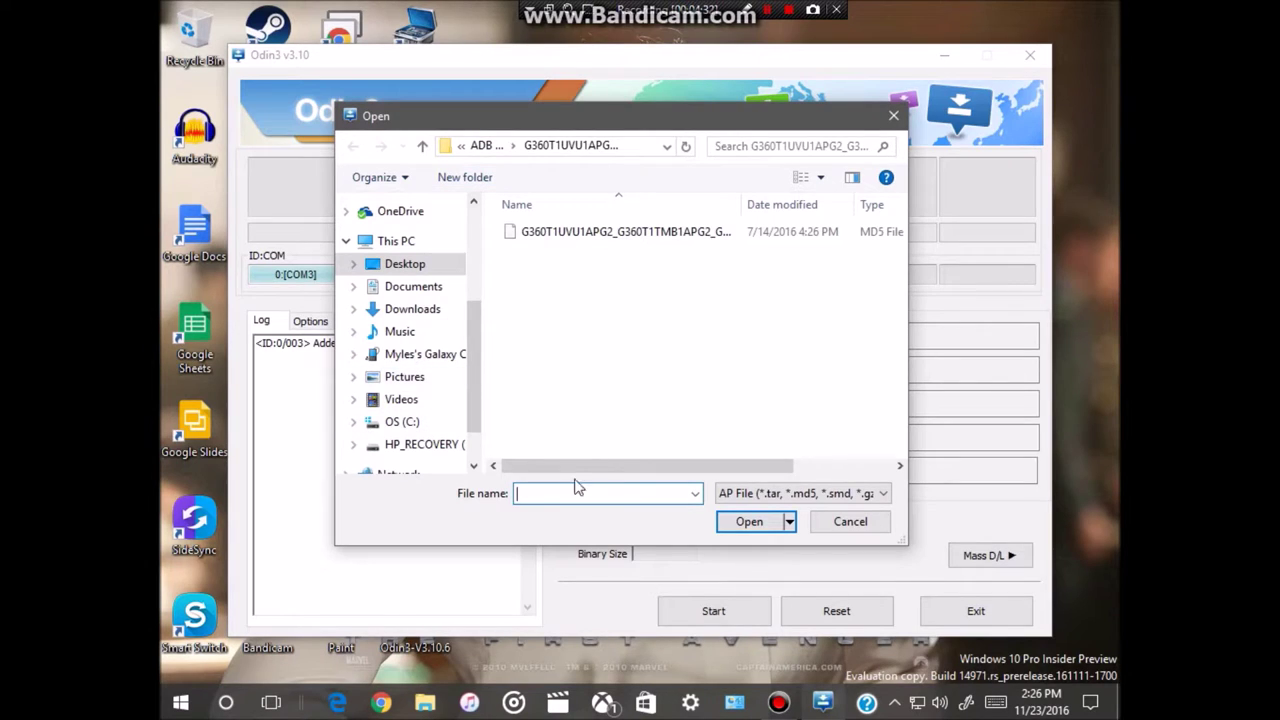
click(407, 314)
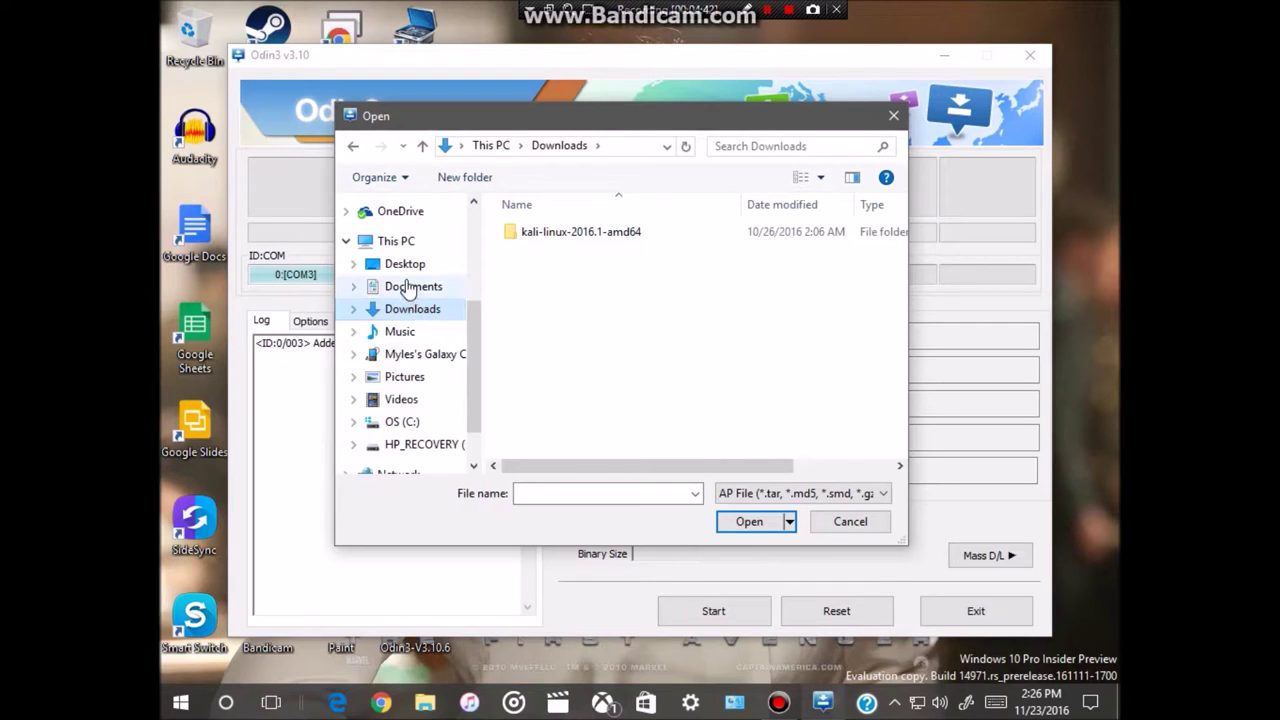
click(412, 266)
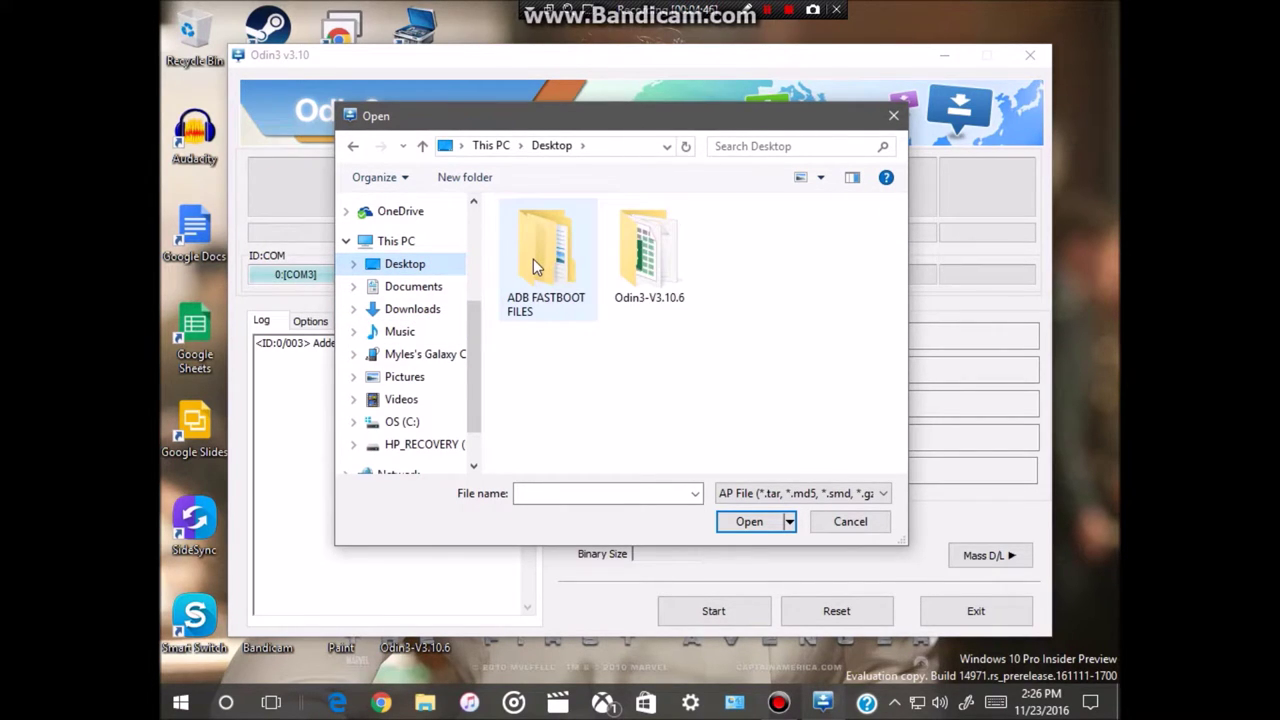
double_click(533, 266)
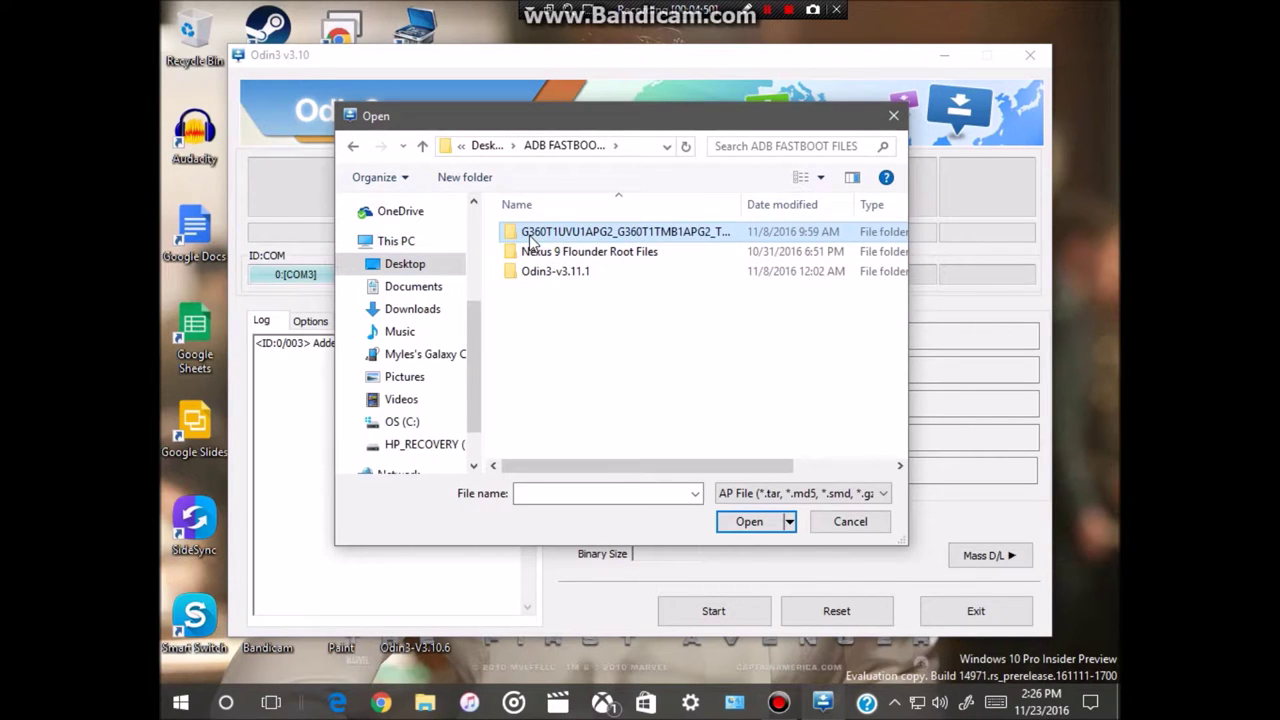
click(531, 240)
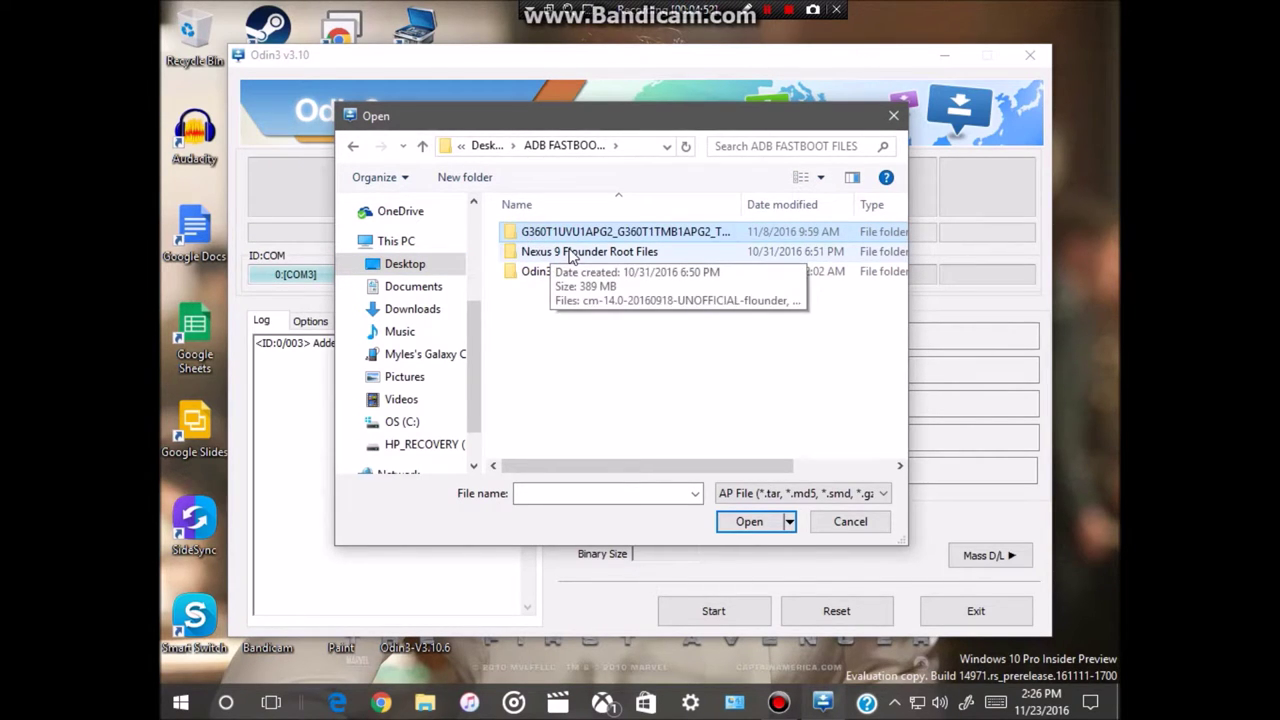
double_click(630, 233)
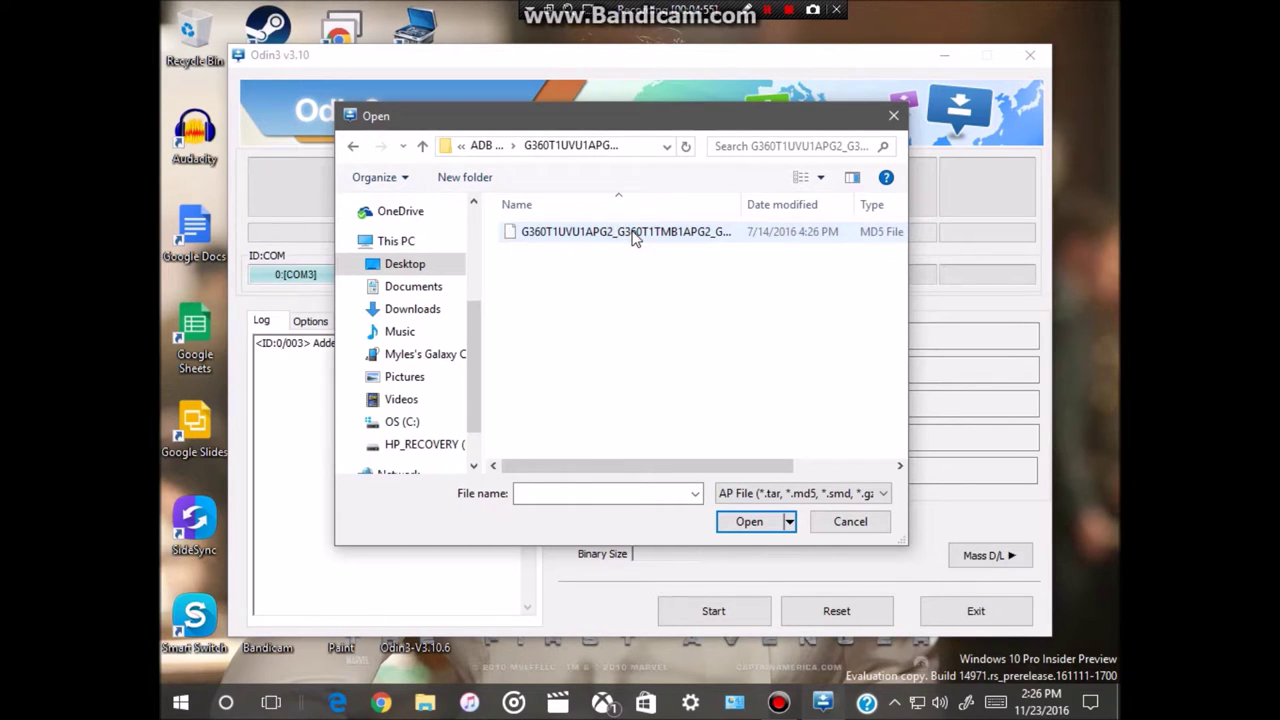
double_click(578, 234)
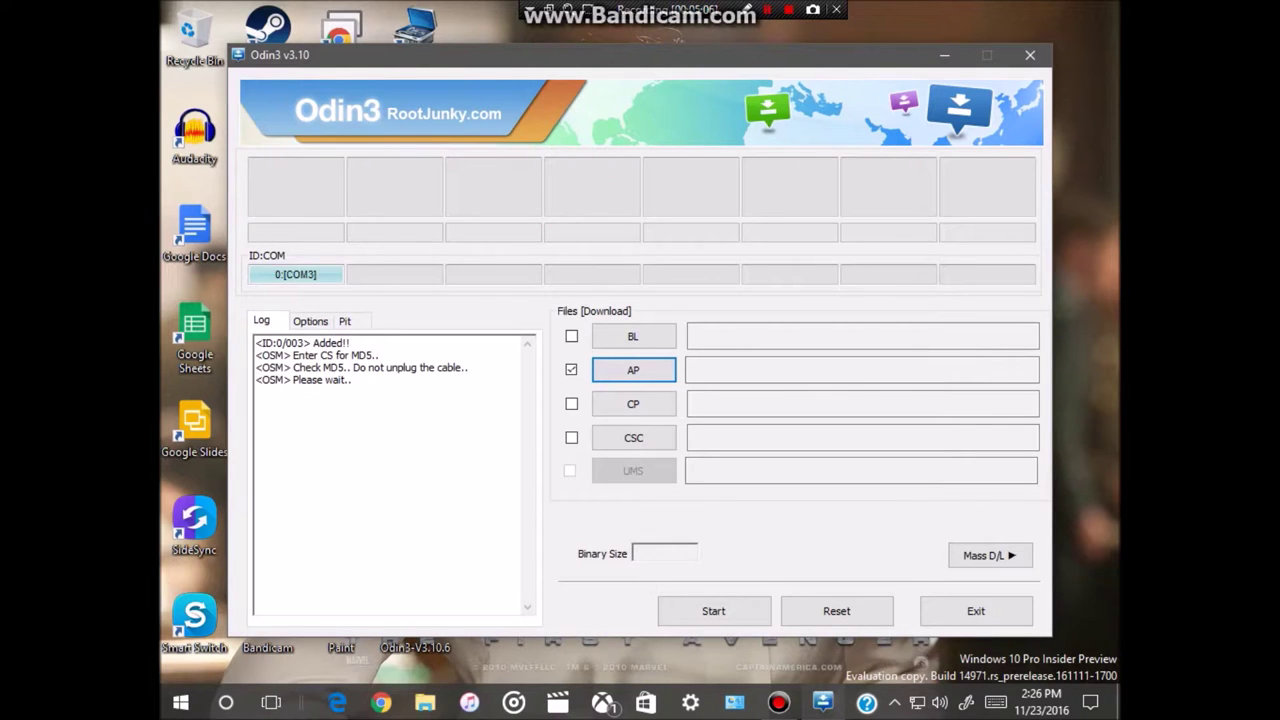
Step: Show the desktop and run Command Prompt as administrator in a maximized window
click(1117, 702)
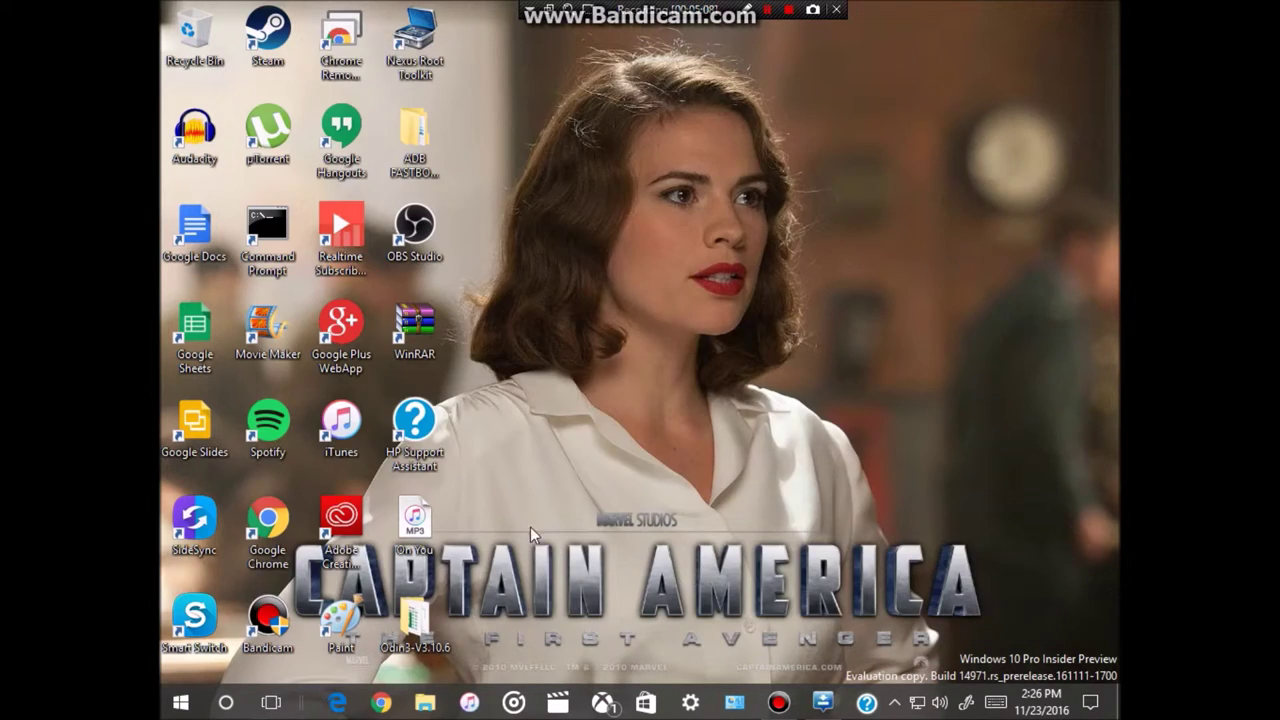
double_click(256, 238)
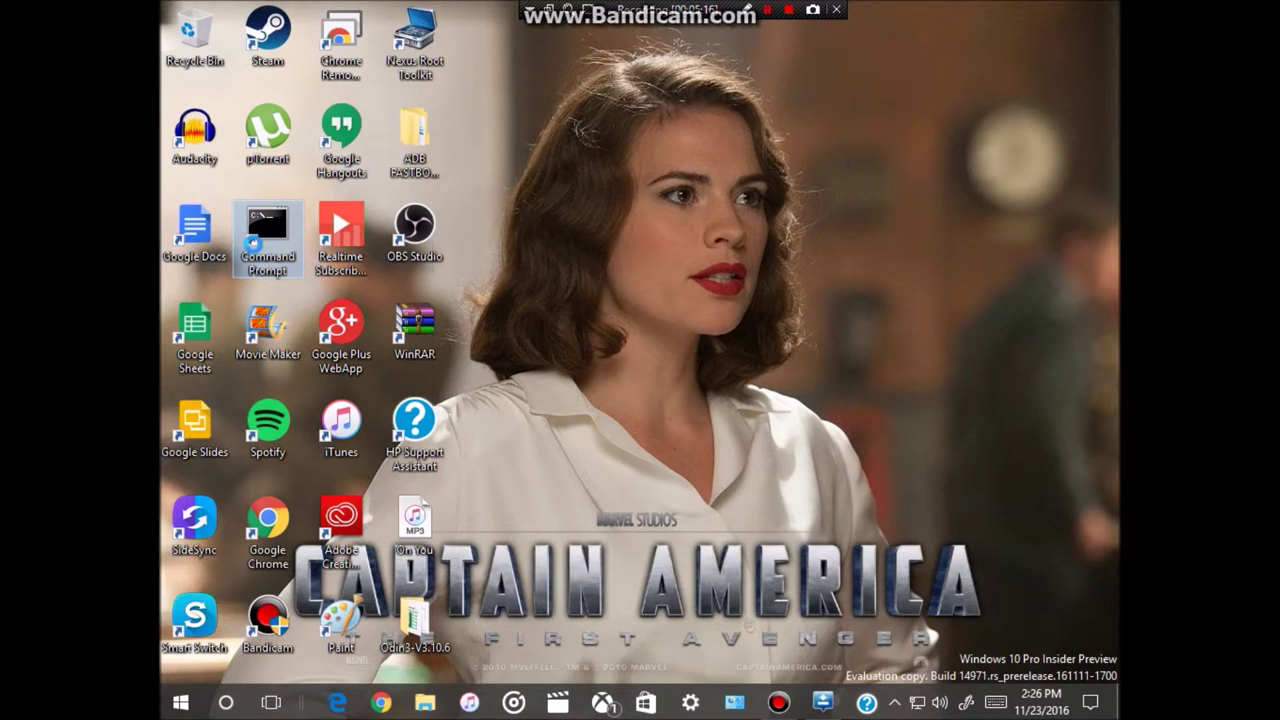
right_click(255, 248)
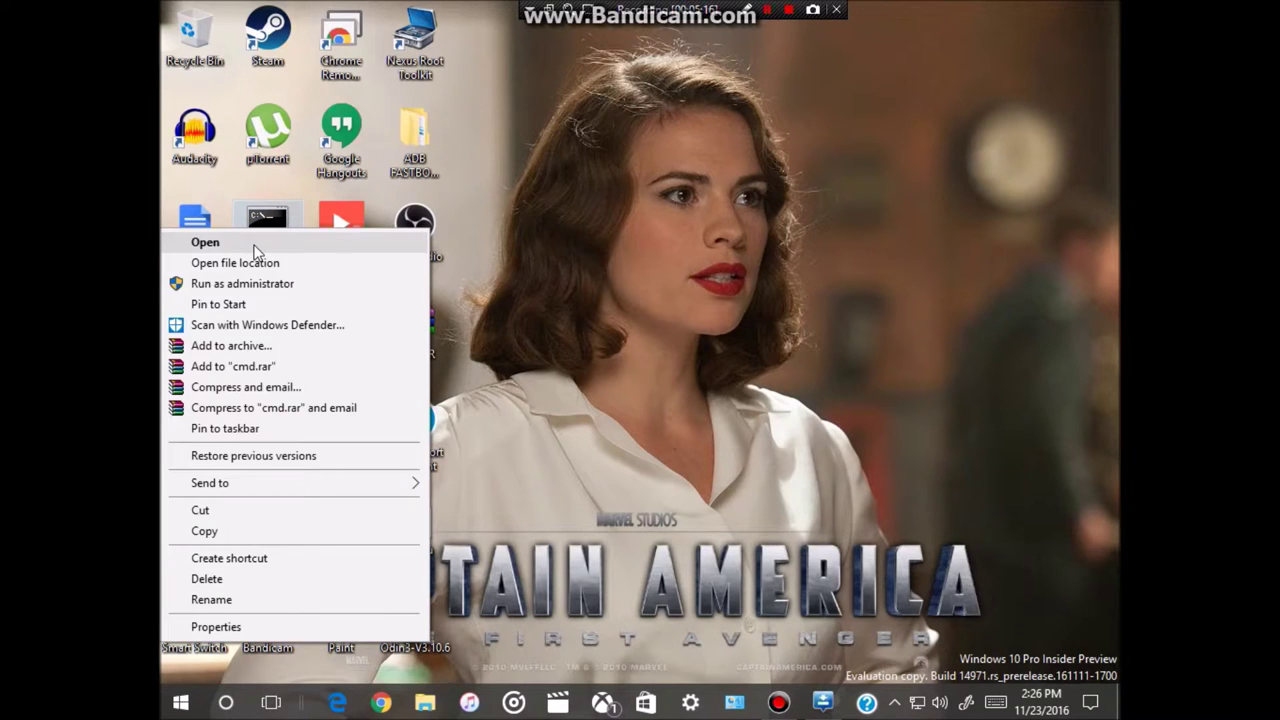
click(203, 284)
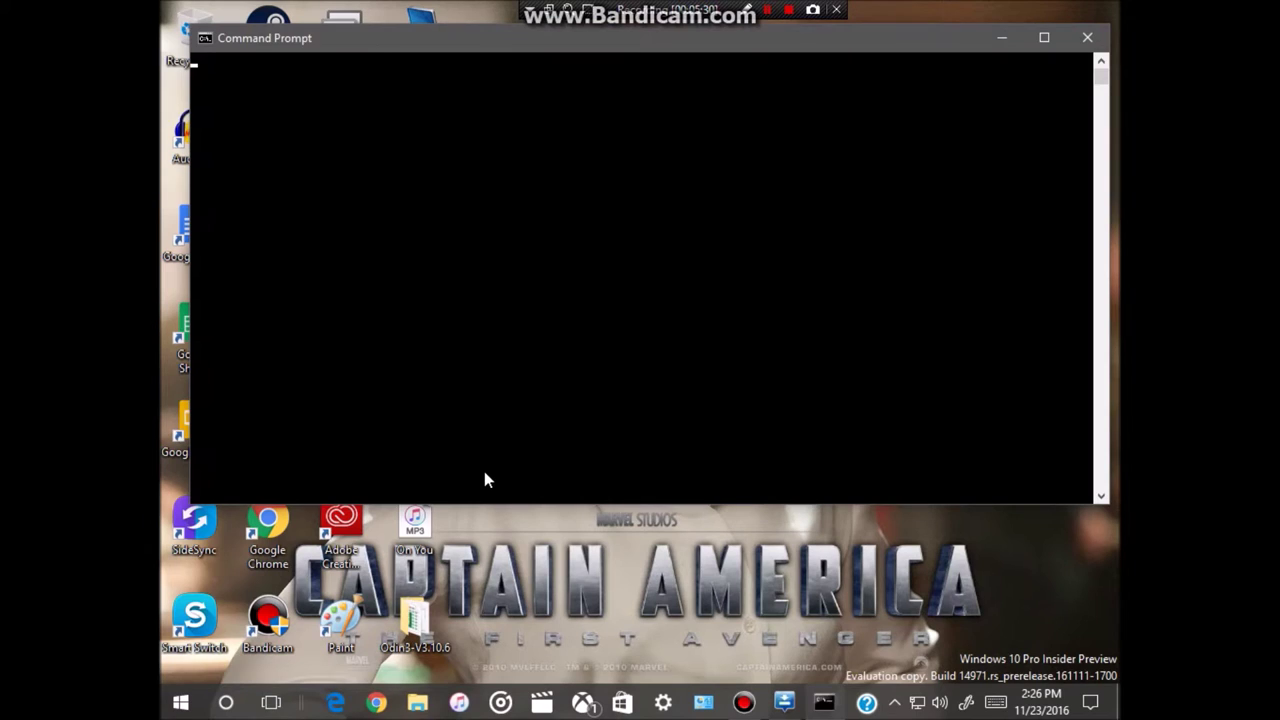
click(1040, 38)
Step: List the attached Android devices with adb devices and run the same check a second time
text(adb devices)
key(Return)
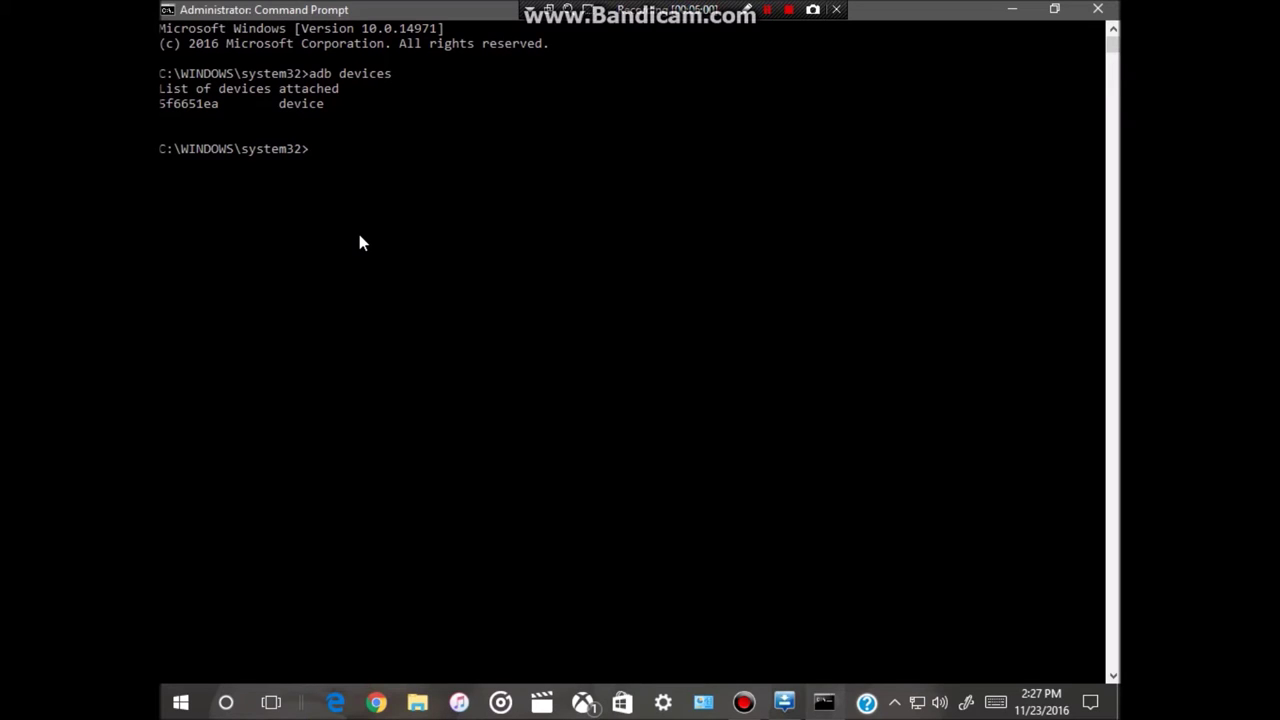
text(adb devices)
key(Return)
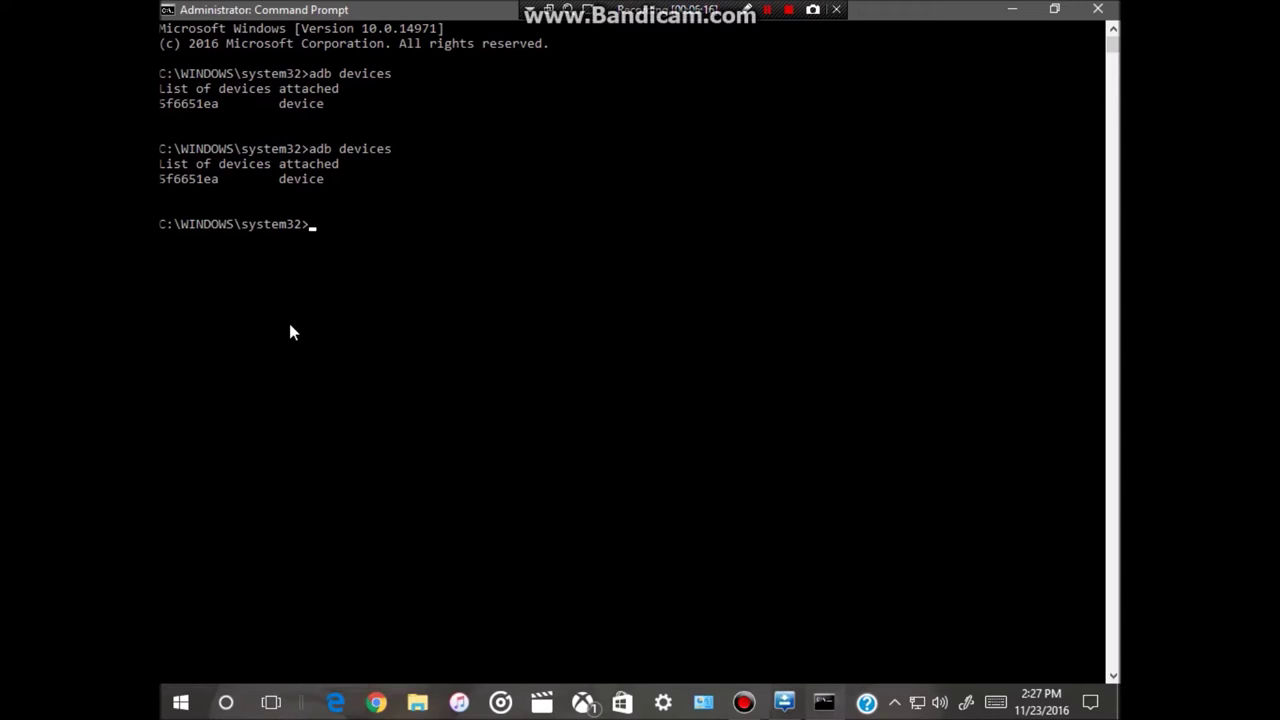
Step: Reboot the phone with adb reboot bootloader and close the Command Prompt
text(adb reboot bootloader)
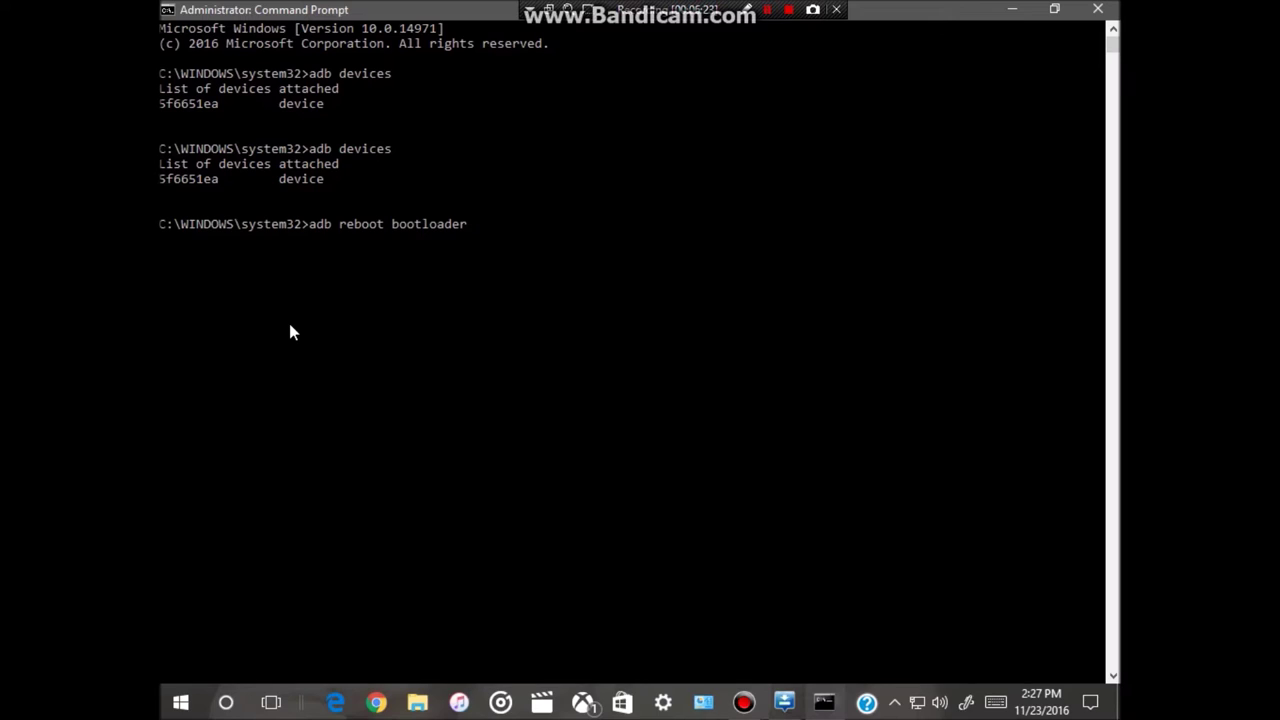
key(Return)
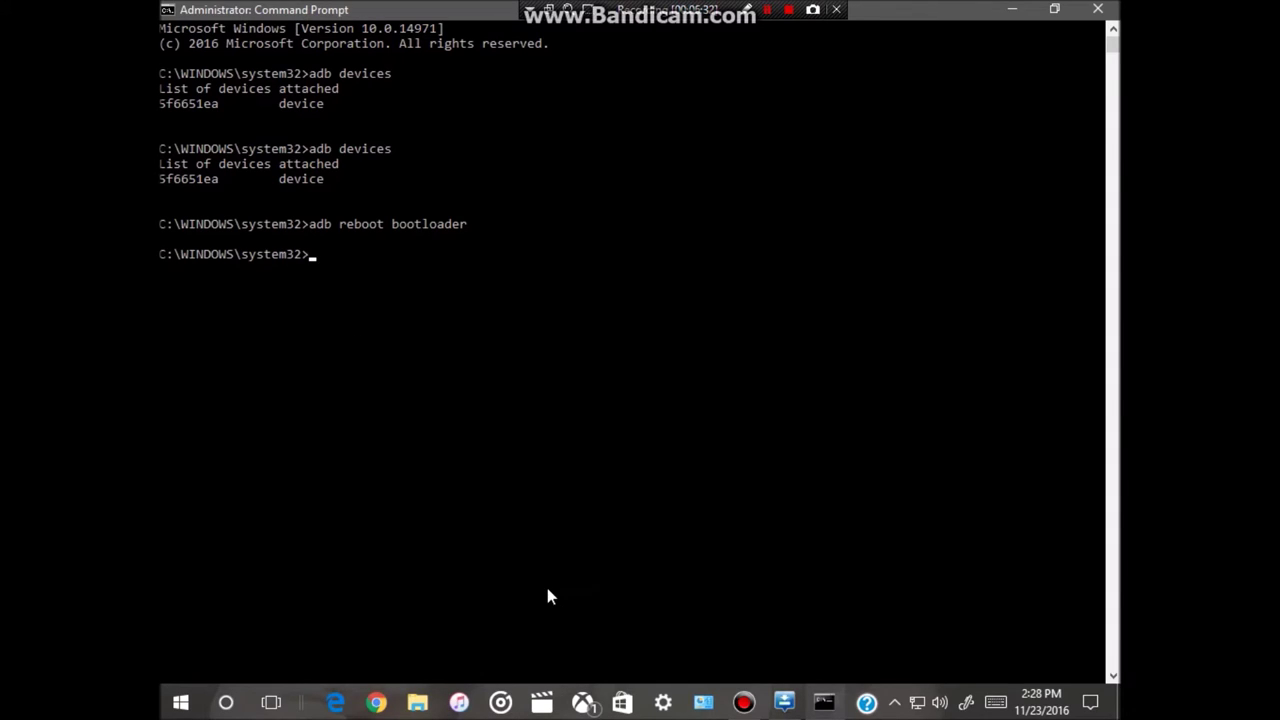
click(1098, 12)
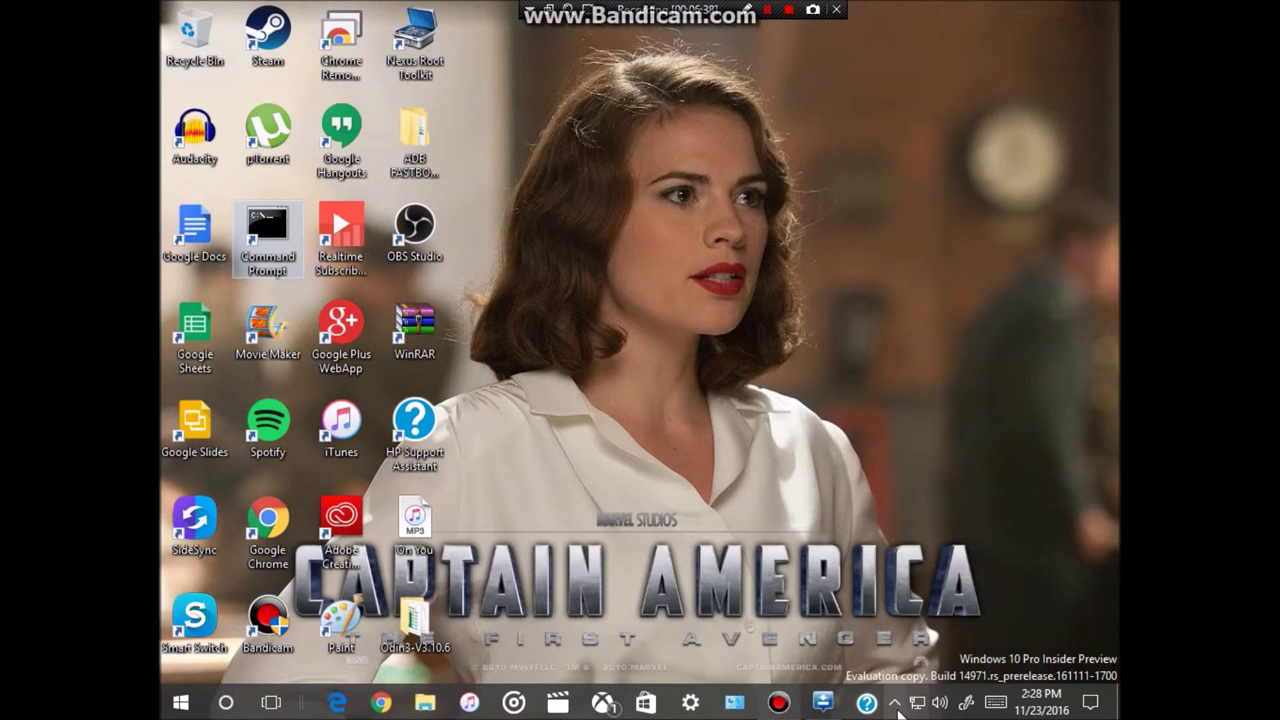
Step: Switch back to Odin3 to check the loaded AP firmware and the device connection, and close the program
click(822, 702)
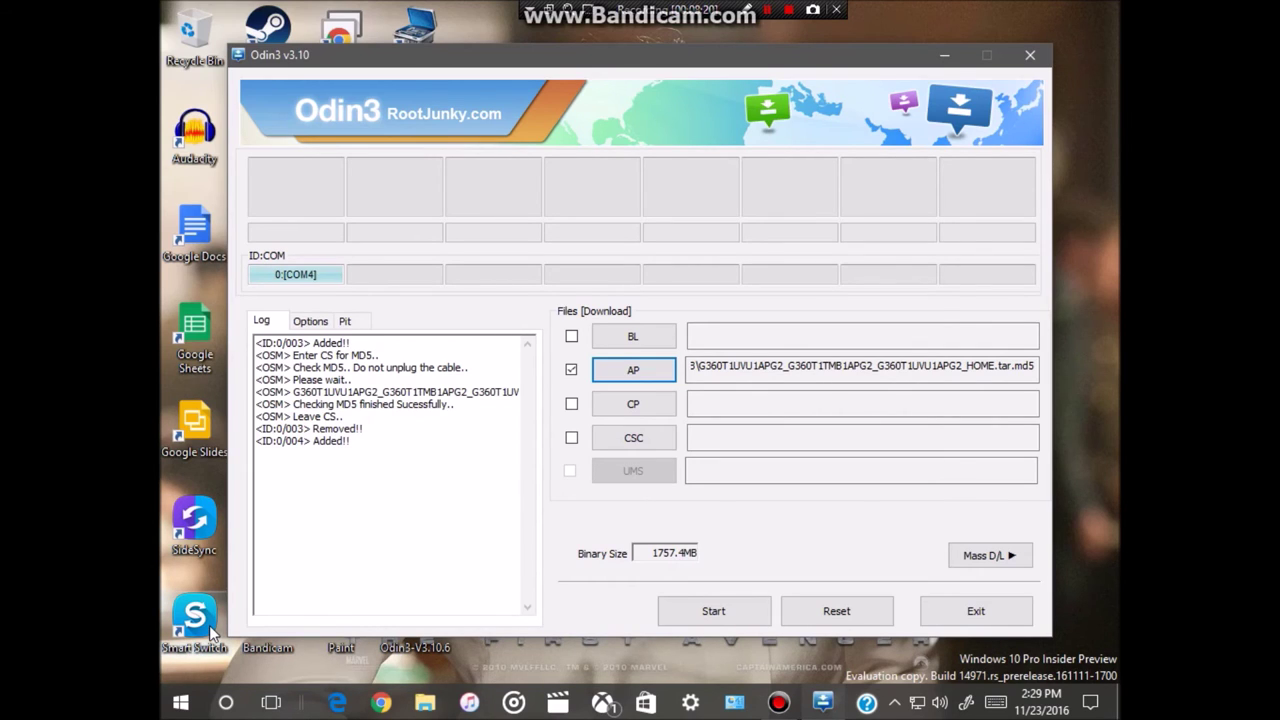
click(1030, 57)
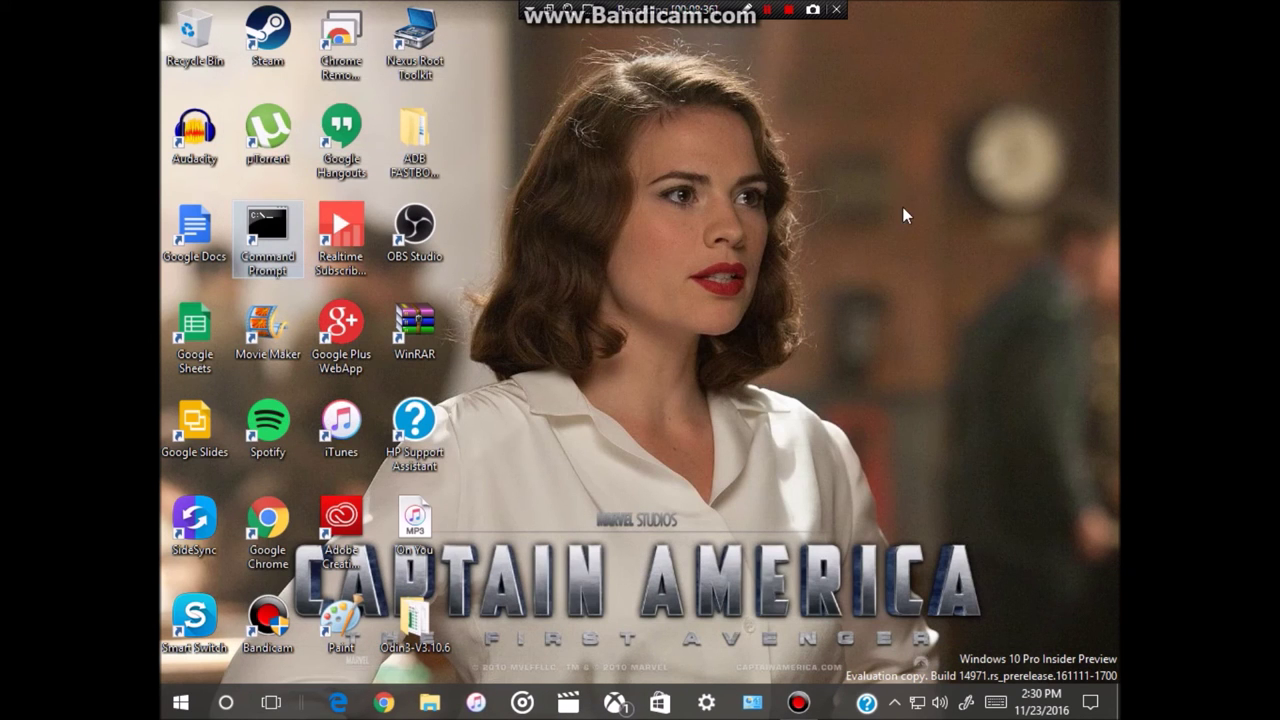